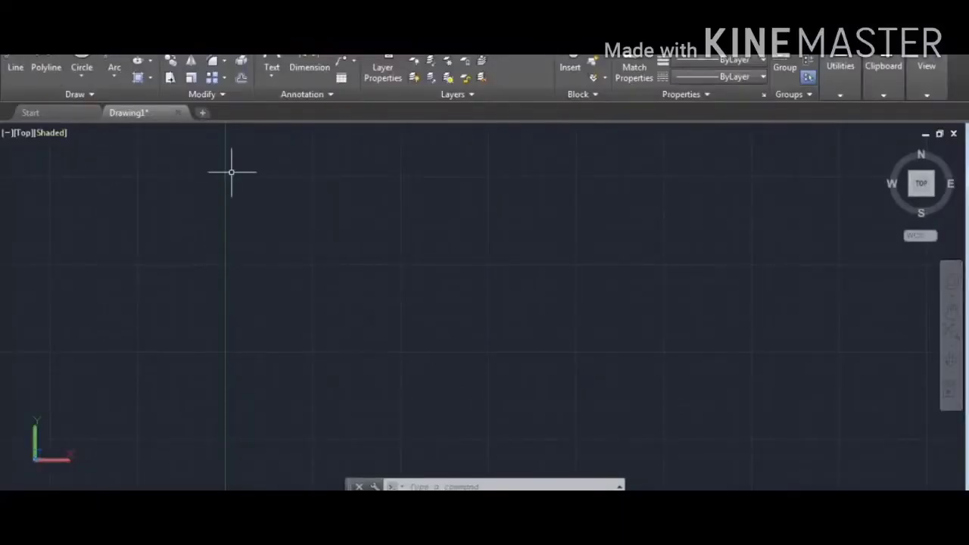
- Draw a polyline from a picked start point, 25 units up then 25 units right
{"action": "left_click", "coordinate": [47, 68]}
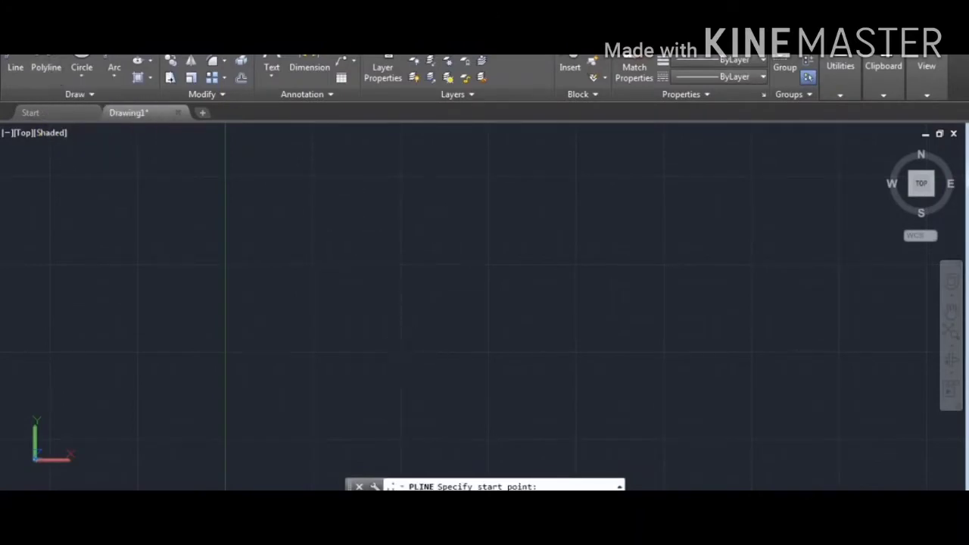
{"action": "left_click", "coordinate": [400, 356]}
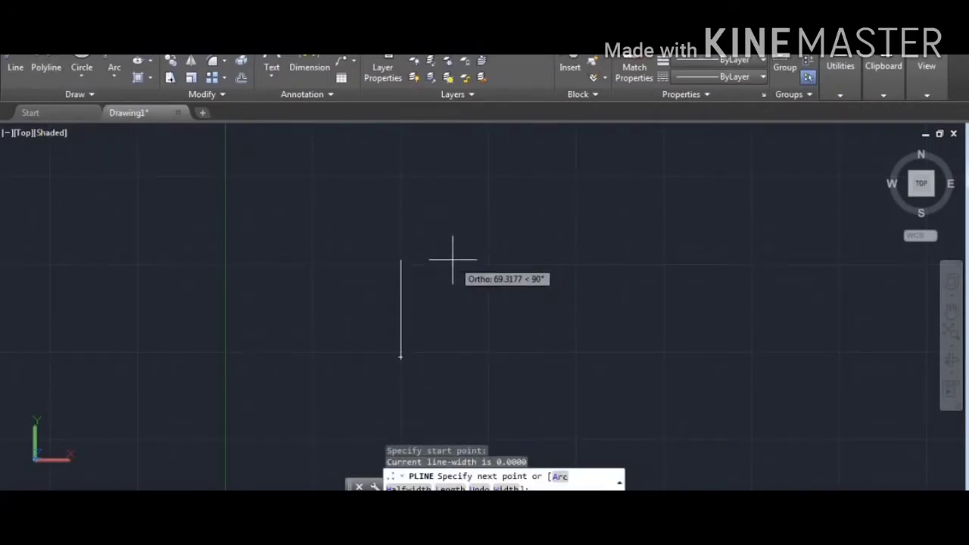
{"action": "type", "text": "25"}
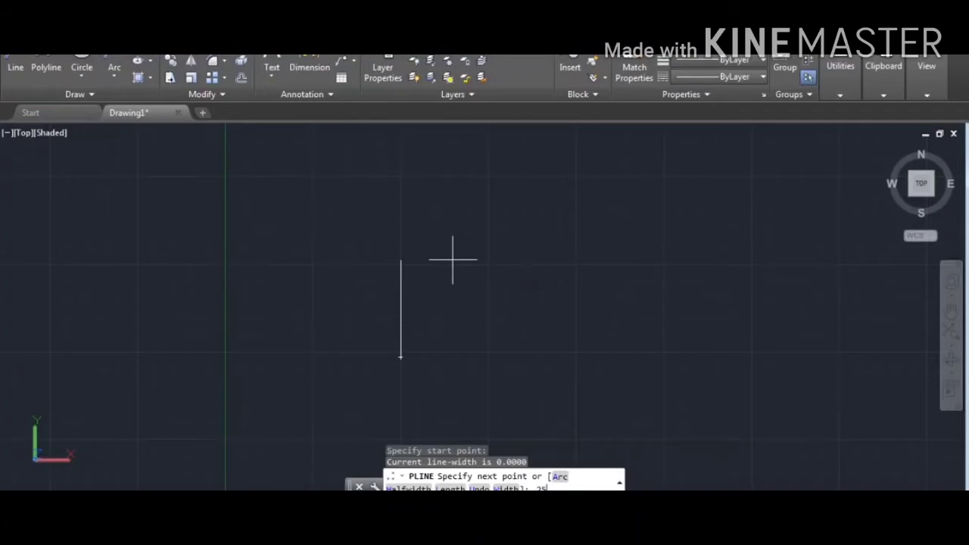
{"action": "key", "text": "Return"}
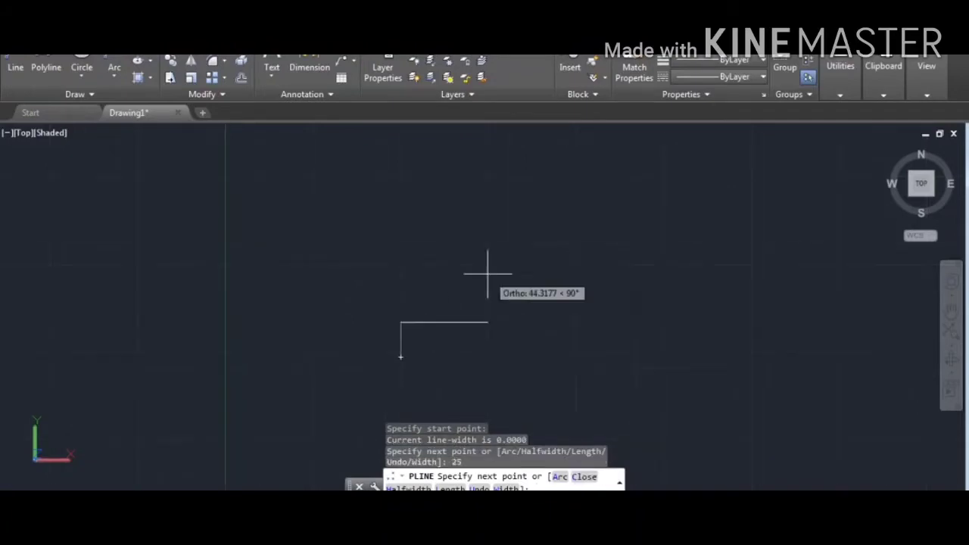
{"action": "scroll", "coordinate": [432, 317], "scroll_direction": "up", "scroll_amount": 2}
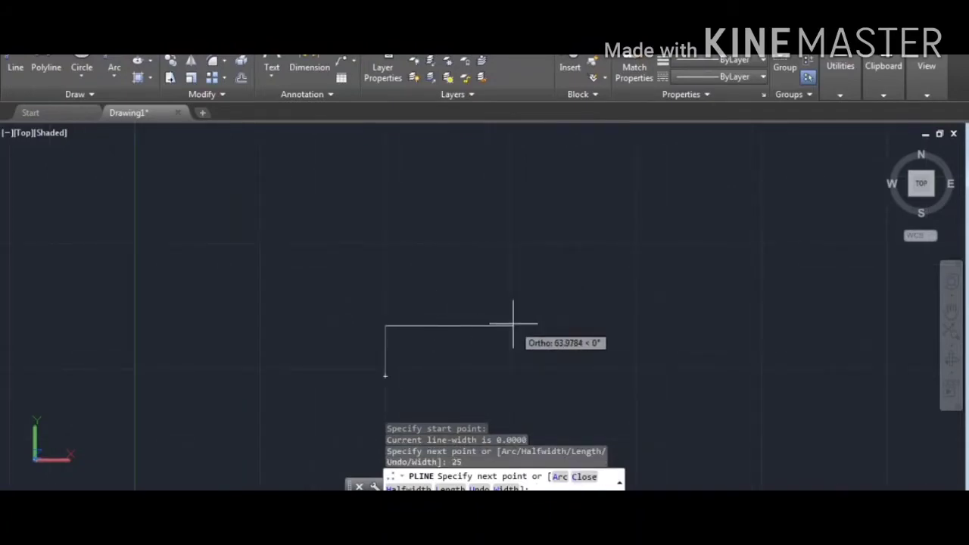
{"action": "type", "text": "25"}
{"action": "key", "text": "Return"}
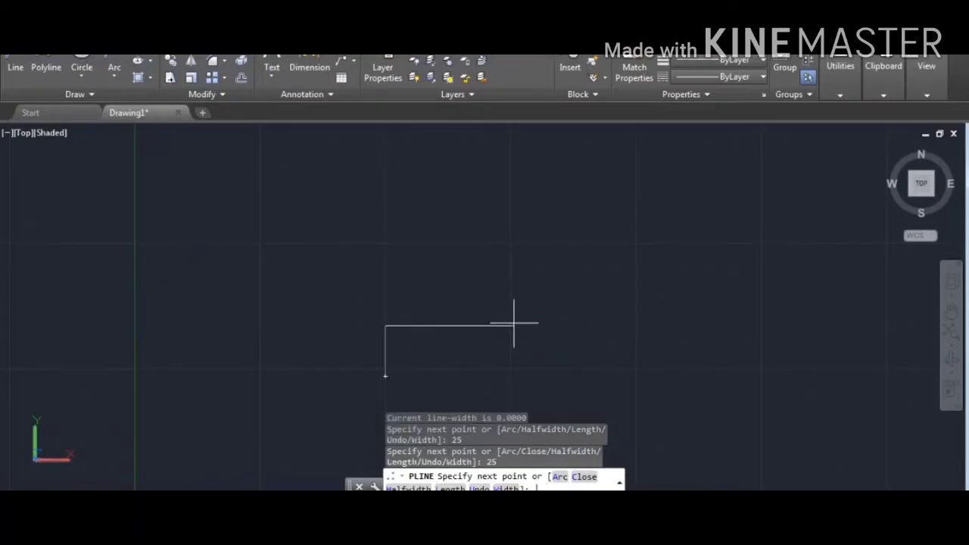
{"action": "key", "text": "Return"}
{"action": "scroll", "coordinate": [396, 344], "scroll_direction": "up", "scroll_amount": 3}
{"action": "scroll", "coordinate": [413, 341], "scroll_direction": "up", "scroll_amount": 2}
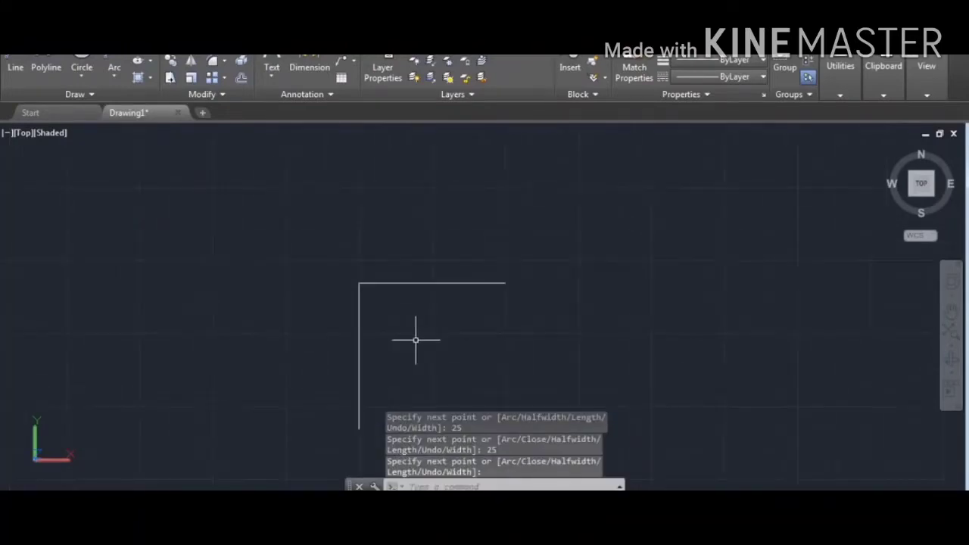
- Fillet the corner between the vertical and horizontal legs with radius 10
{"action": "type", "text": "f"}
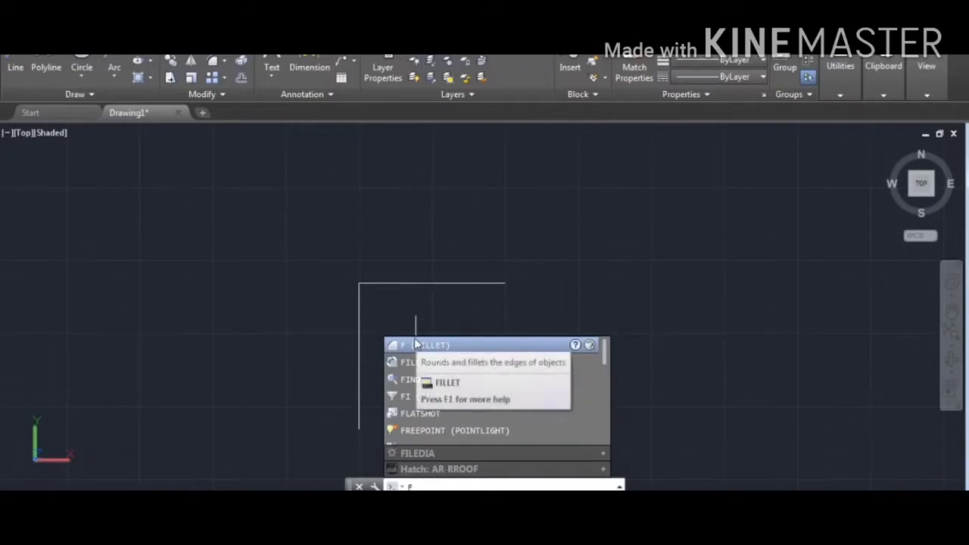
{"action": "key", "text": "Return"}
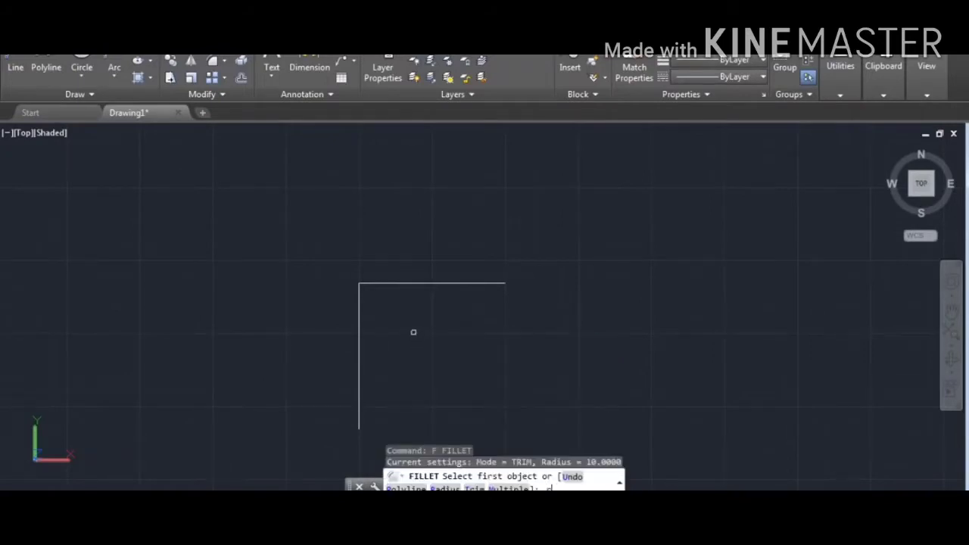
{"action": "key", "text": "Return"}
{"action": "type", "text": "10"}
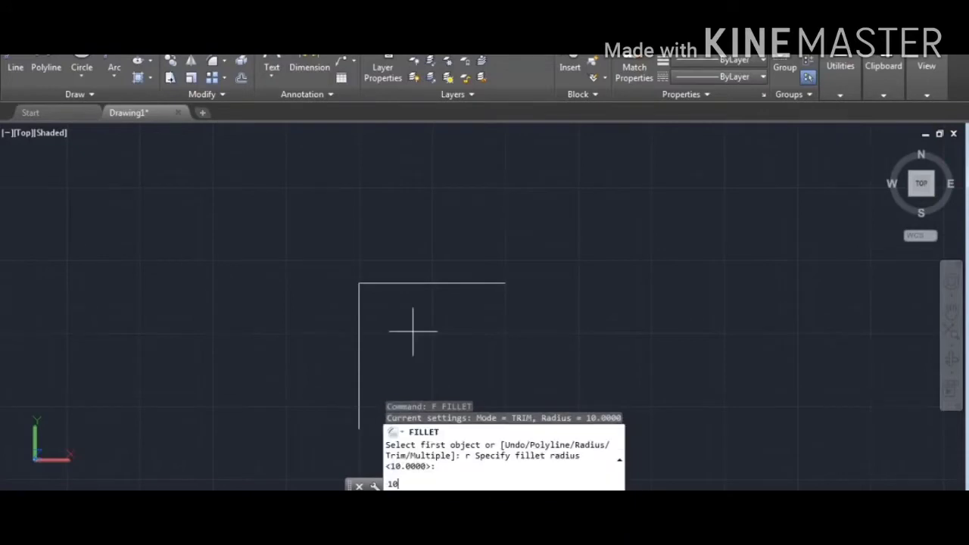
{"action": "key", "text": "Return"}
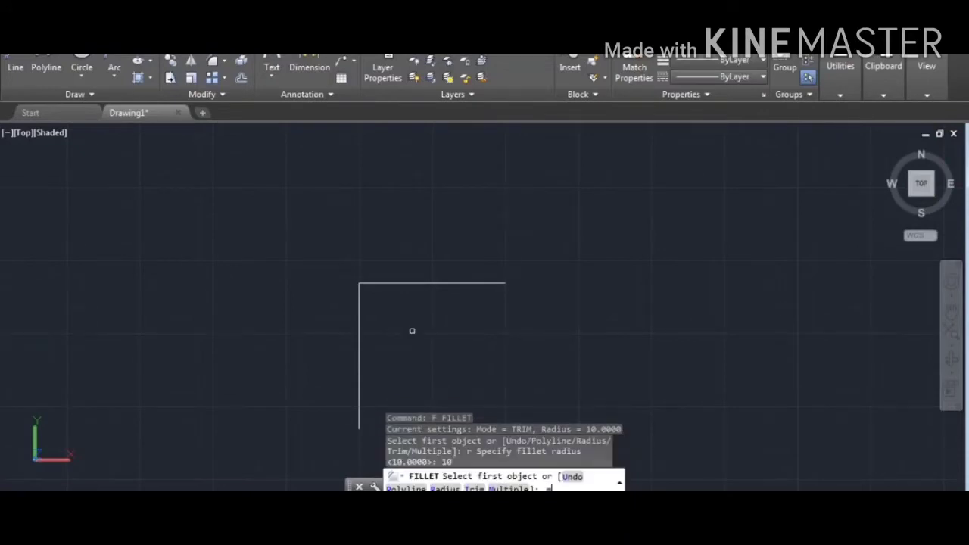
{"action": "key", "text": "Return"}
{"action": "left_click", "coordinate": [356, 305]}
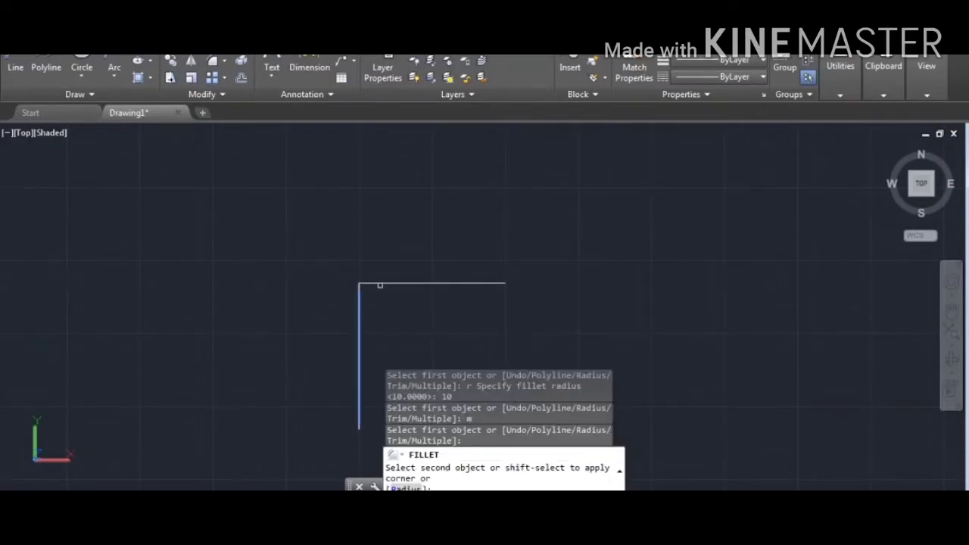
{"action": "left_click", "coordinate": [385, 283]}
{"action": "key", "text": "Return"}
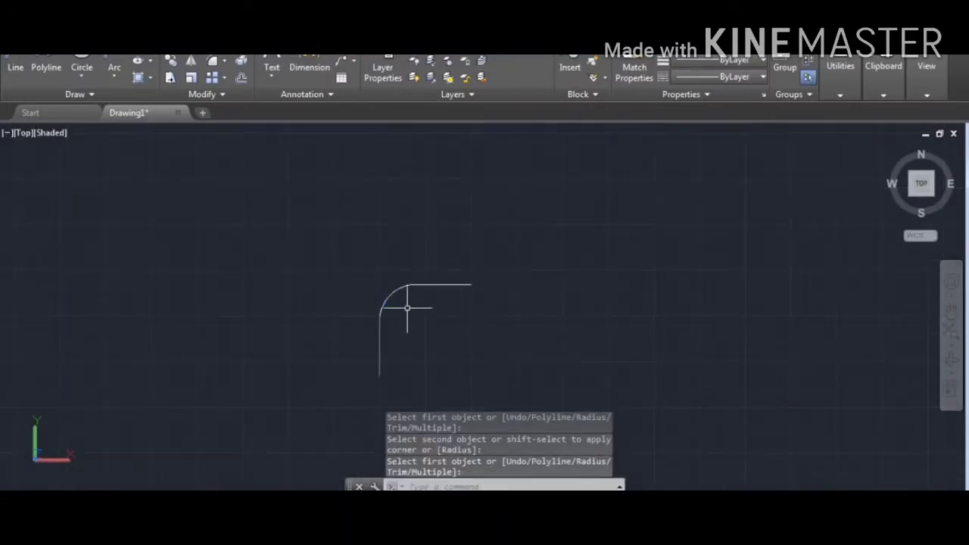
{"action": "scroll", "coordinate": [405, 309], "scroll_direction": "down", "scroll_amount": 1}
{"action": "scroll", "coordinate": [407, 309], "scroll_direction": "down", "scroll_amount": 2}
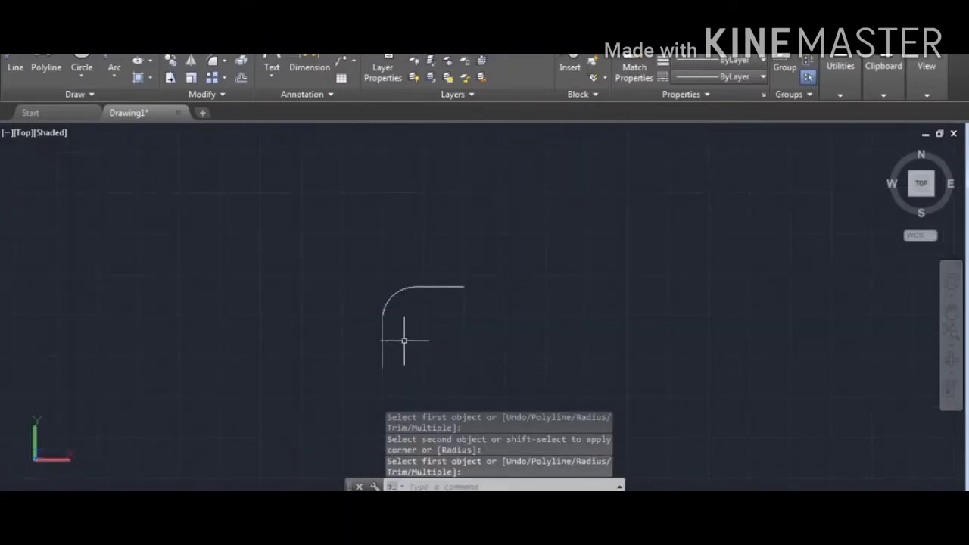
- Switch to SE Isometric and define a UCS with its origin at the polyline's end
{"action": "left_click", "coordinate": [933, 196]}
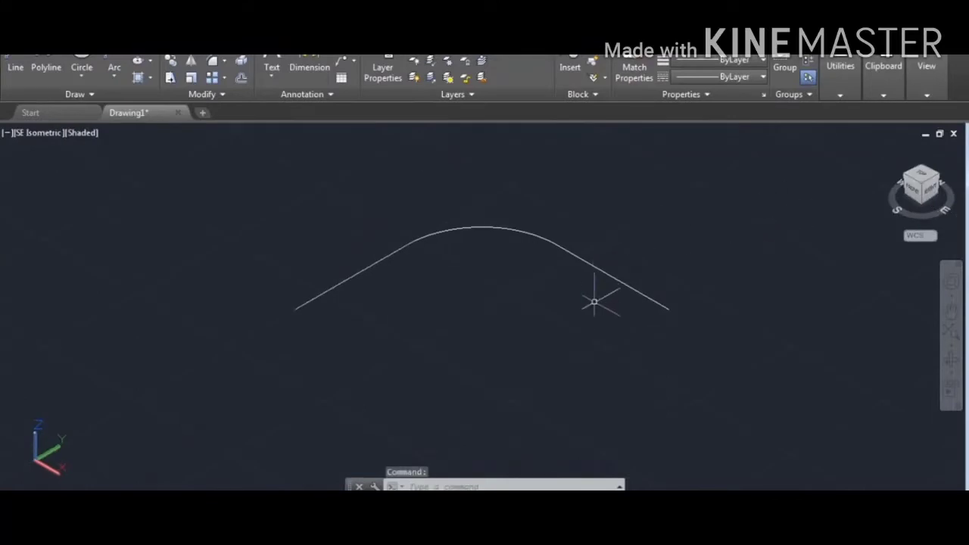
{"action": "type", "text": "u"}
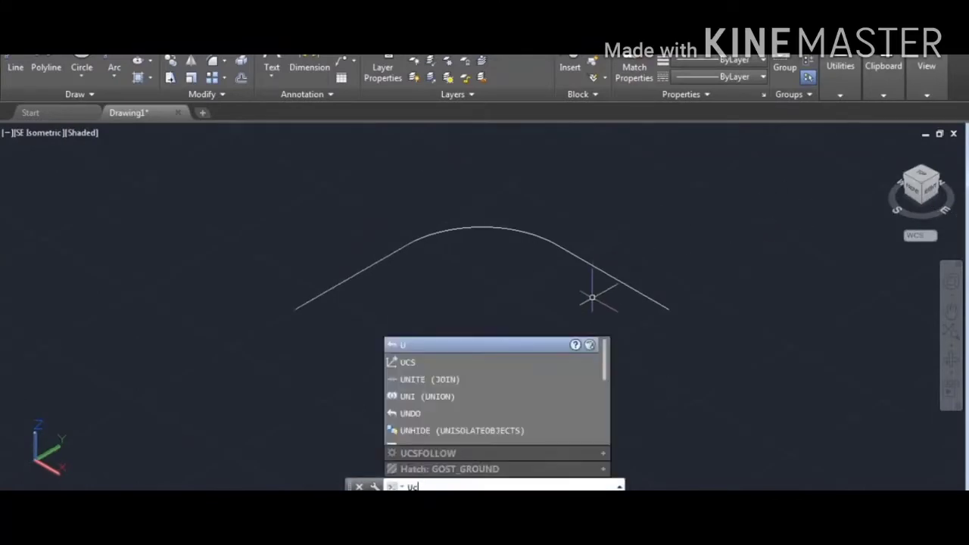
{"action": "type", "text": "cs"}
{"action": "key", "text": "Return"}
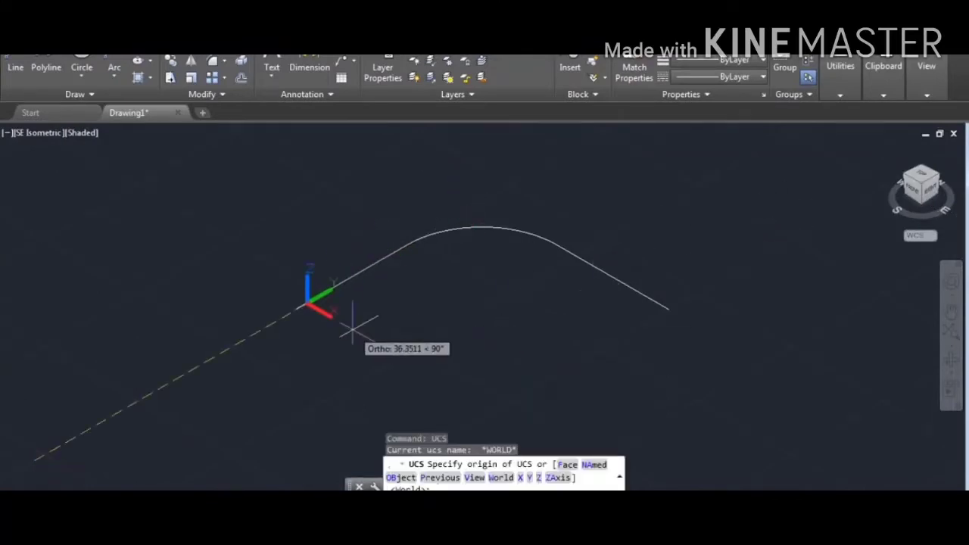
{"action": "scroll", "coordinate": [124, 381], "scroll_direction": "down", "scroll_amount": 2}
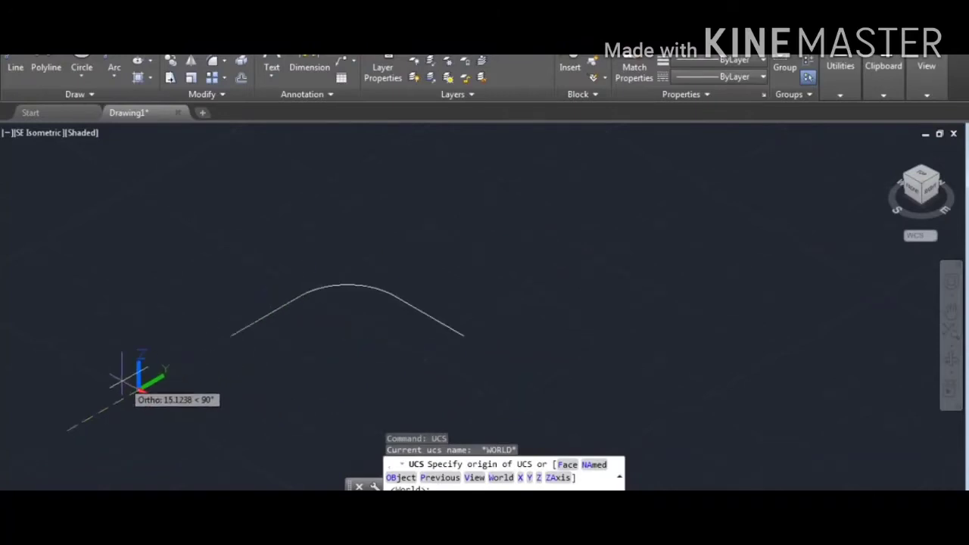
{"action": "left_click", "coordinate": [22, 379]}
{"action": "left_click", "coordinate": [162, 304]}
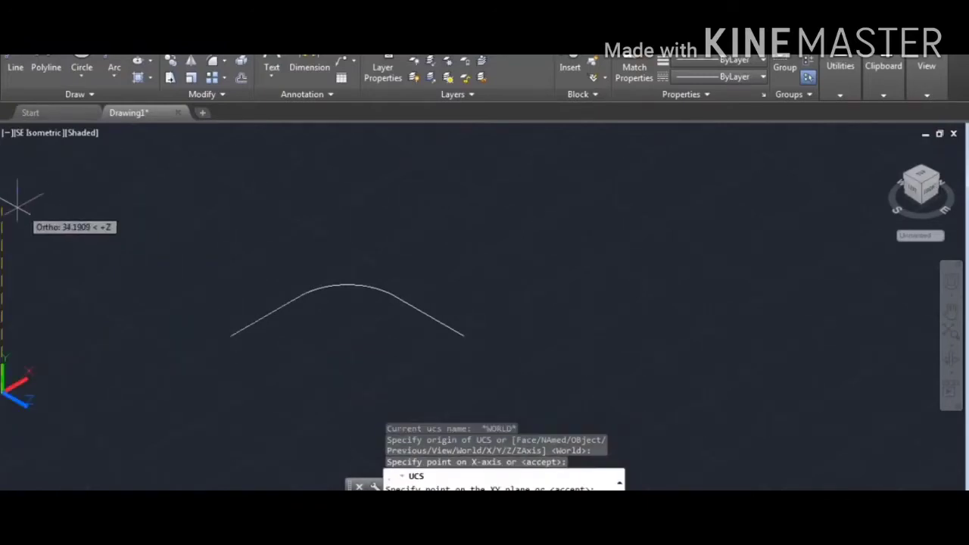
{"action": "key", "text": "Return"}
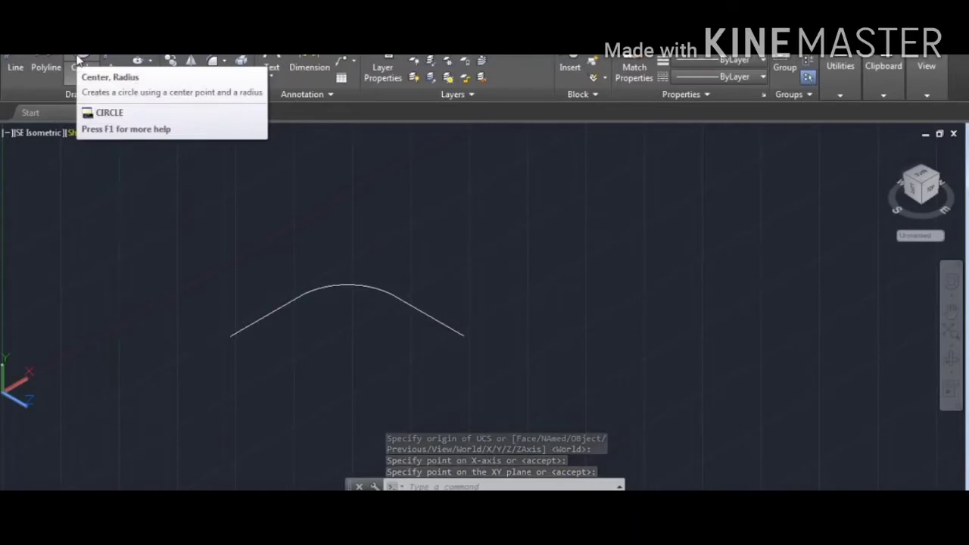
- Draw a radius-10 circle centred on the filleted curve's endpoint
{"action": "left_click", "coordinate": [79, 61]}
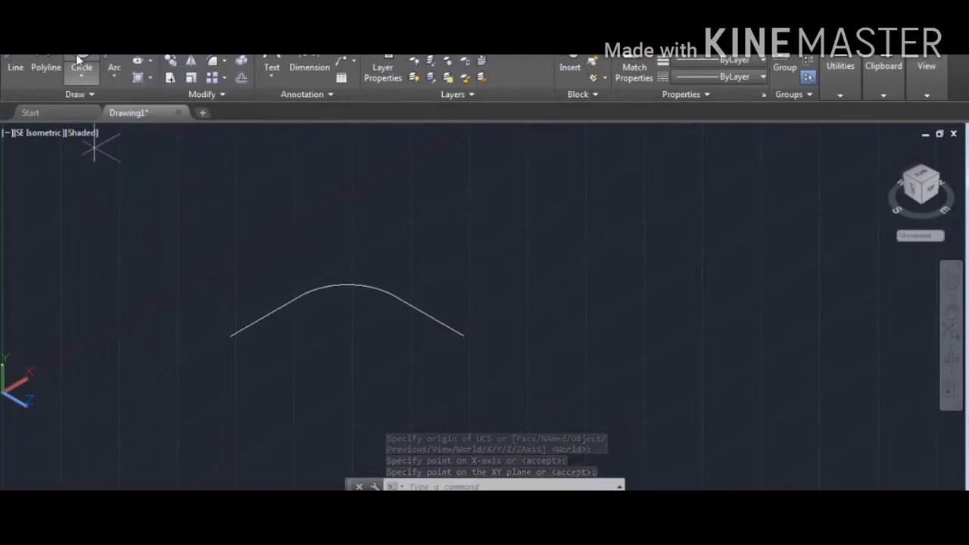
{"action": "left_click", "coordinate": [462, 335]}
{"action": "type", "text": "1"}
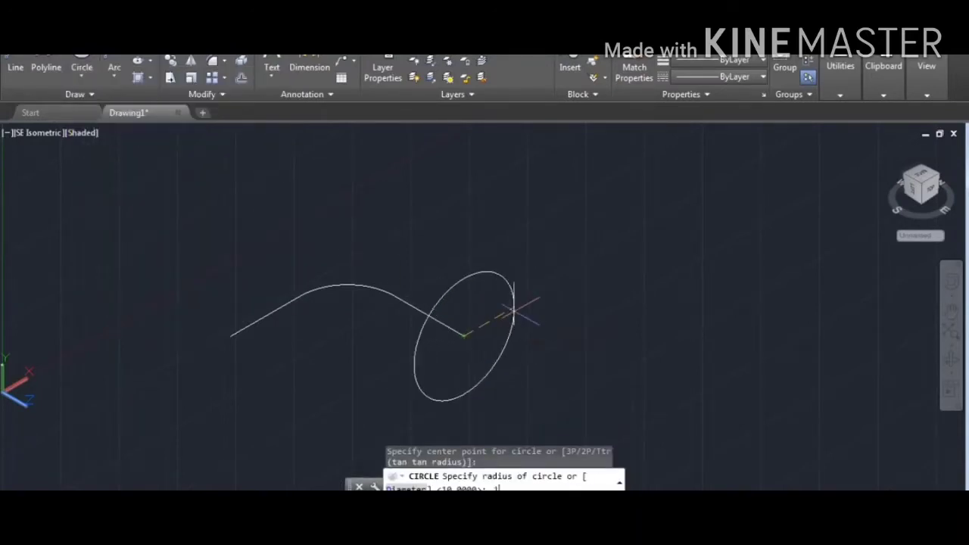
{"action": "key", "text": "Return"}
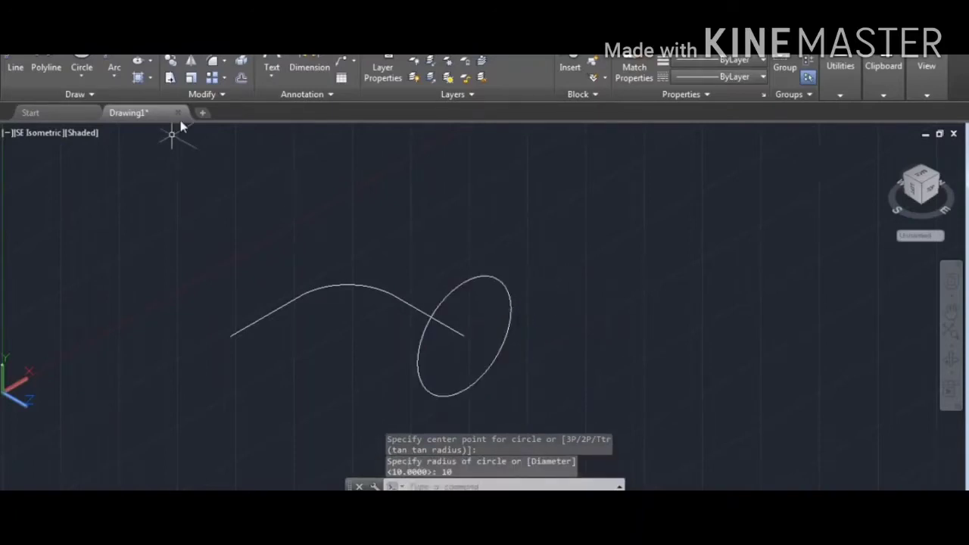
- Sweep the radius-10 circle along the filleted polyline to make a solid elbow
{"action": "left_click", "coordinate": [198, 47]}
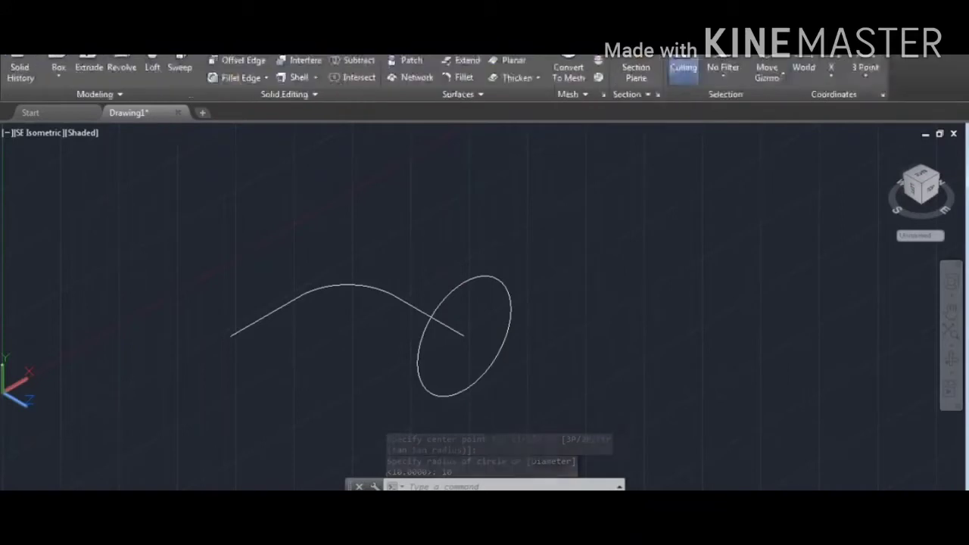
{"action": "left_click", "coordinate": [179, 63]}
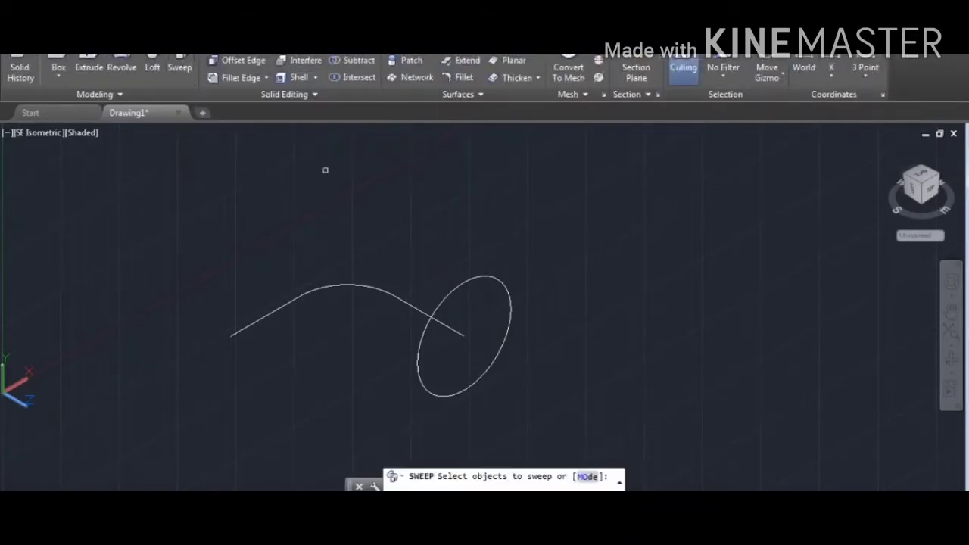
{"action": "left_click", "coordinate": [476, 279]}
{"action": "right_click", "coordinate": [479, 282]}
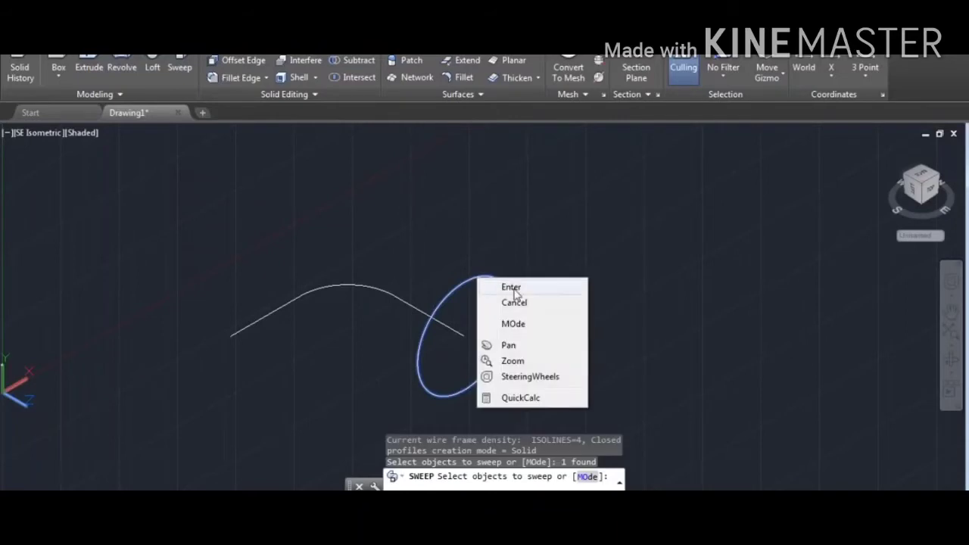
{"action": "left_click", "coordinate": [513, 287]}
{"action": "left_click", "coordinate": [455, 330]}
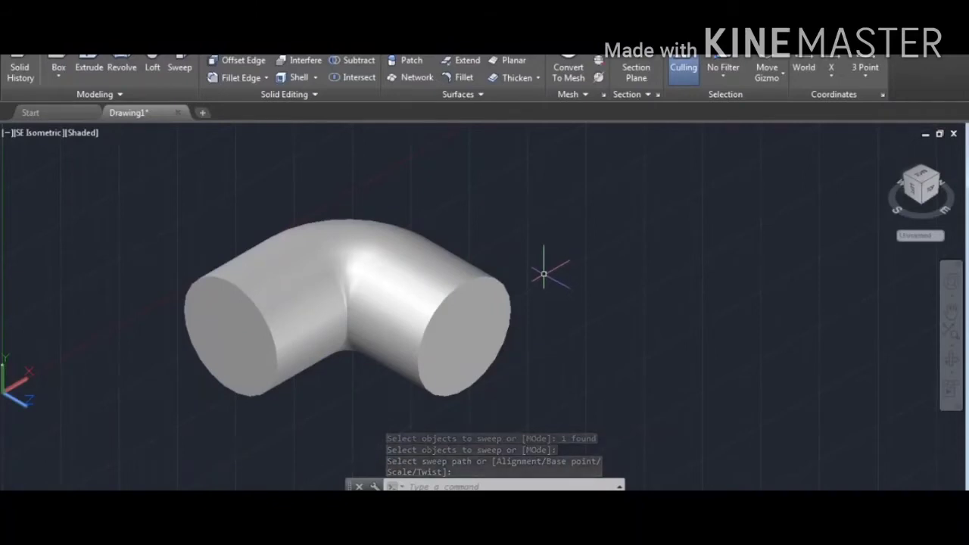
{"action": "type", "text": "ucs"}
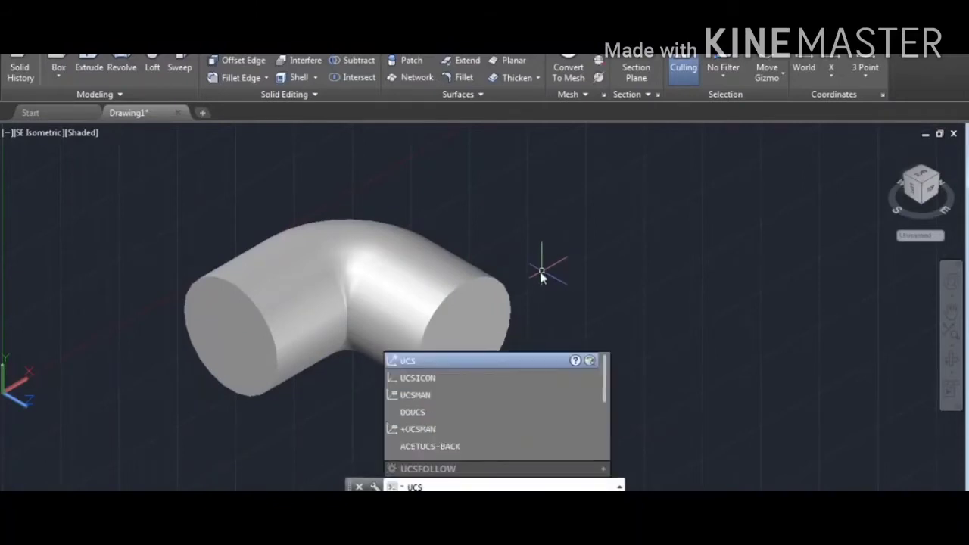
- Reset the UCS to World, view from Top, and use the 2D Wireframe visual style
{"action": "key", "text": "Return"}
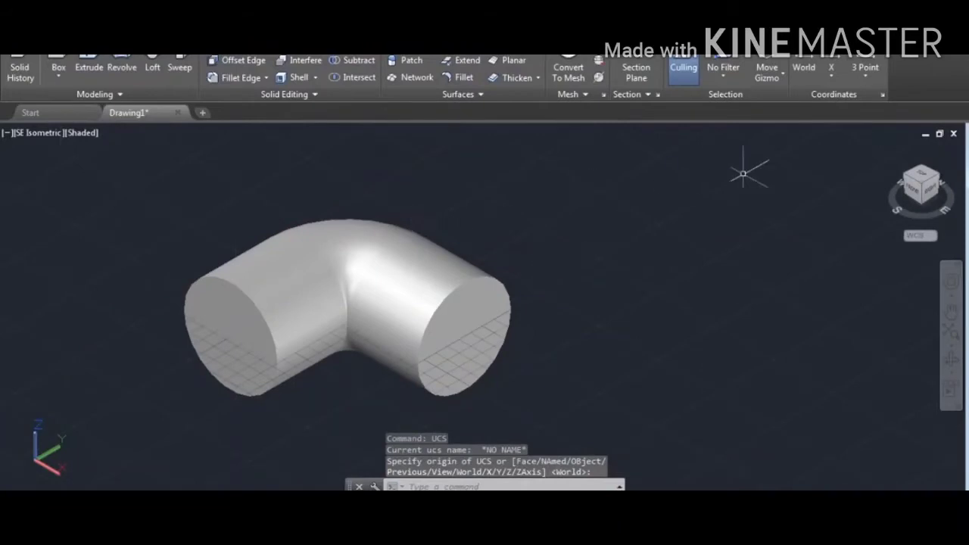
{"action": "left_click", "coordinate": [921, 179]}
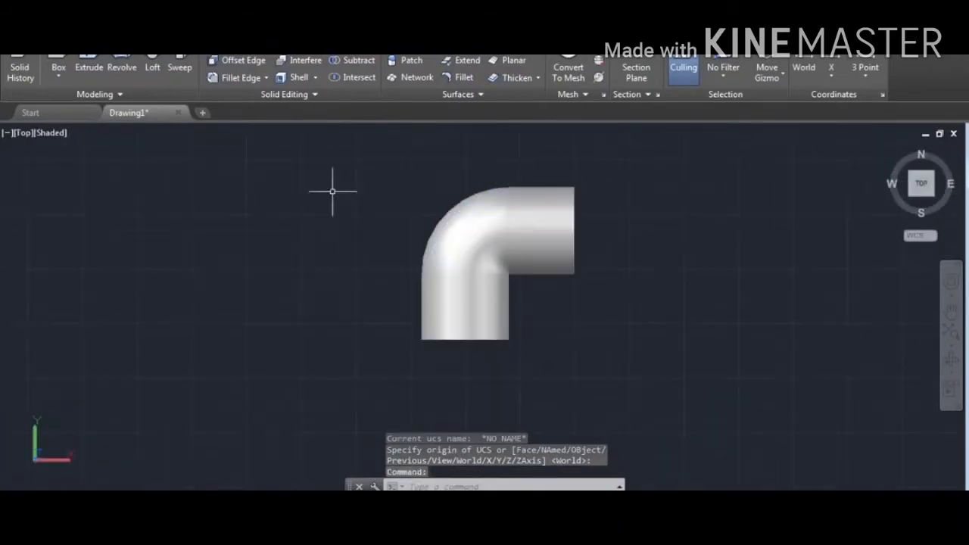
{"action": "left_click", "coordinate": [49, 133]}
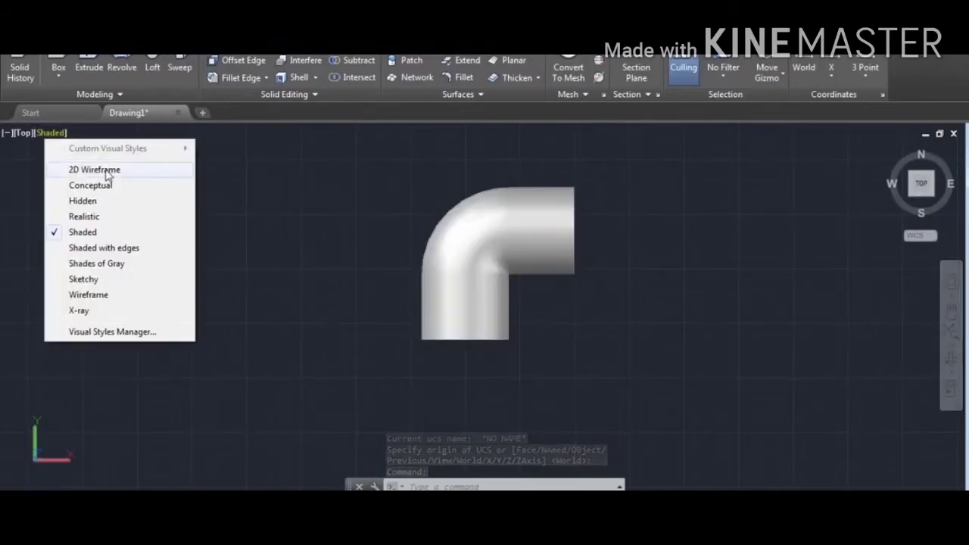
{"action": "left_click", "coordinate": [104, 171]}
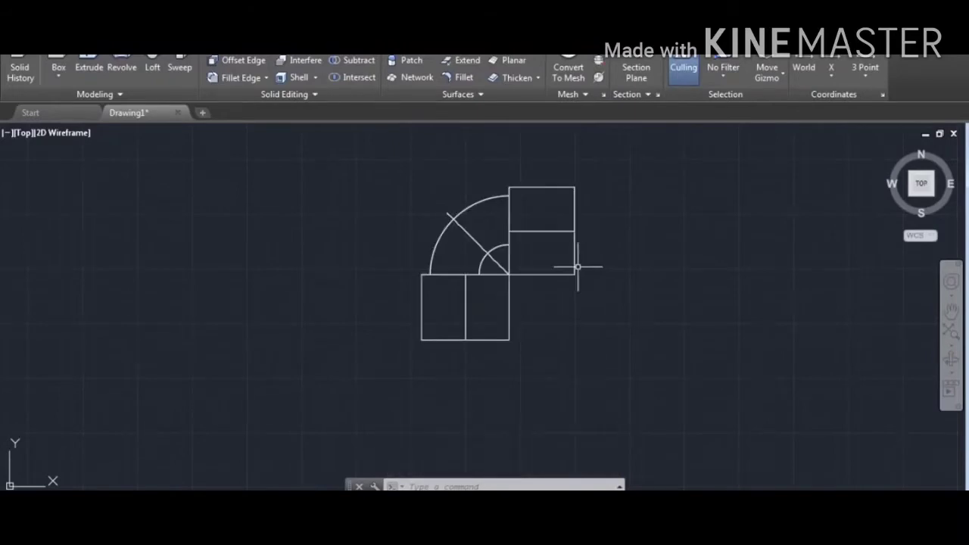
- Clear all object snap modes in Drafting Settings and return to the Home tools
{"action": "type", "text": "os"}
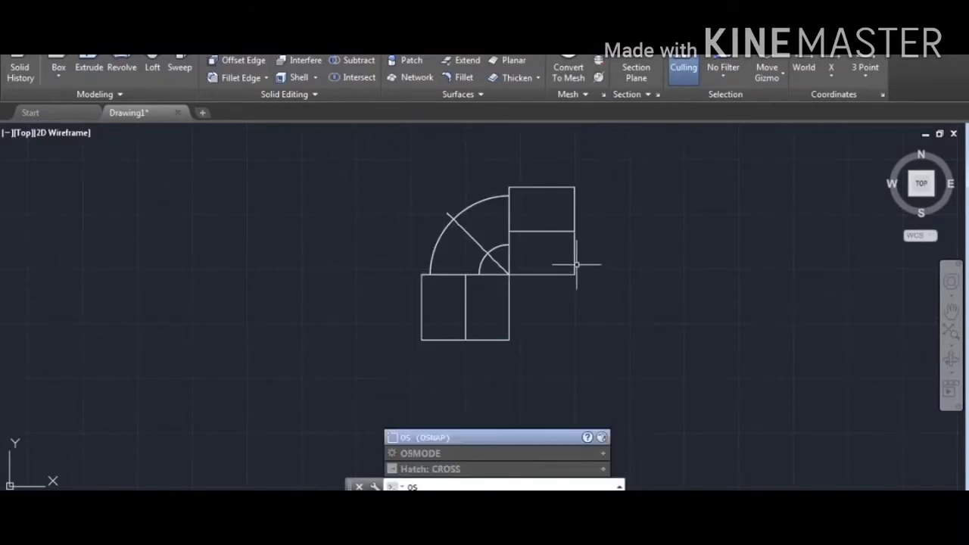
{"action": "key", "text": "Return"}
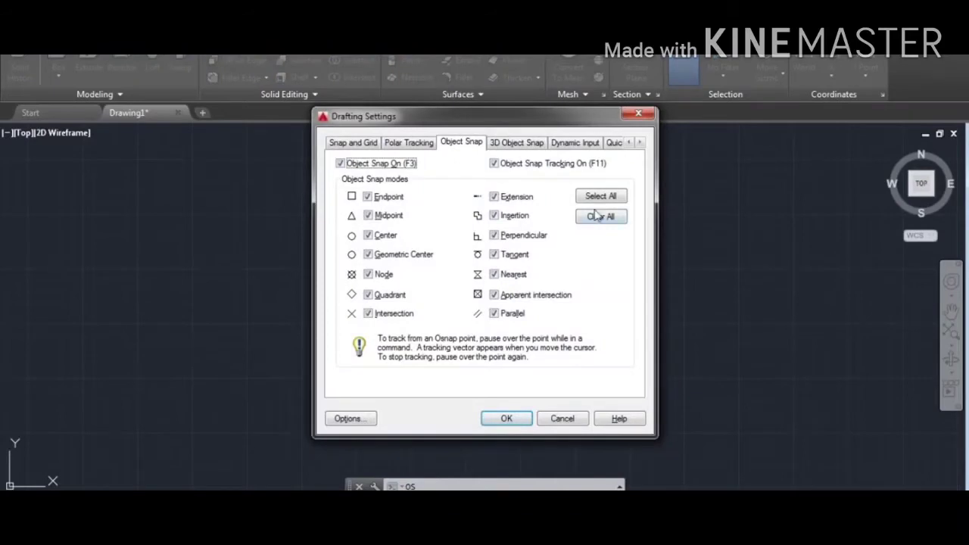
{"action": "left_click", "coordinate": [609, 218]}
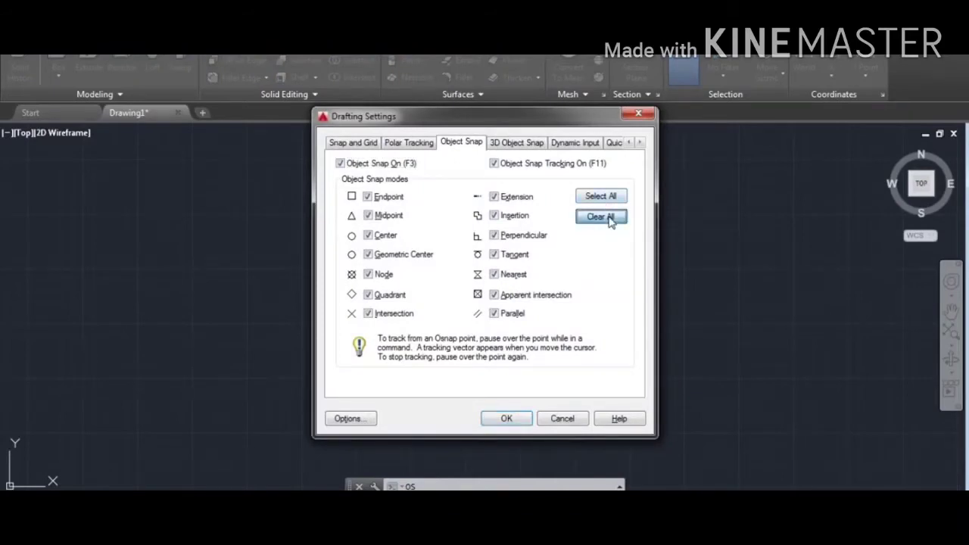
{"action": "left_click", "coordinate": [507, 419]}
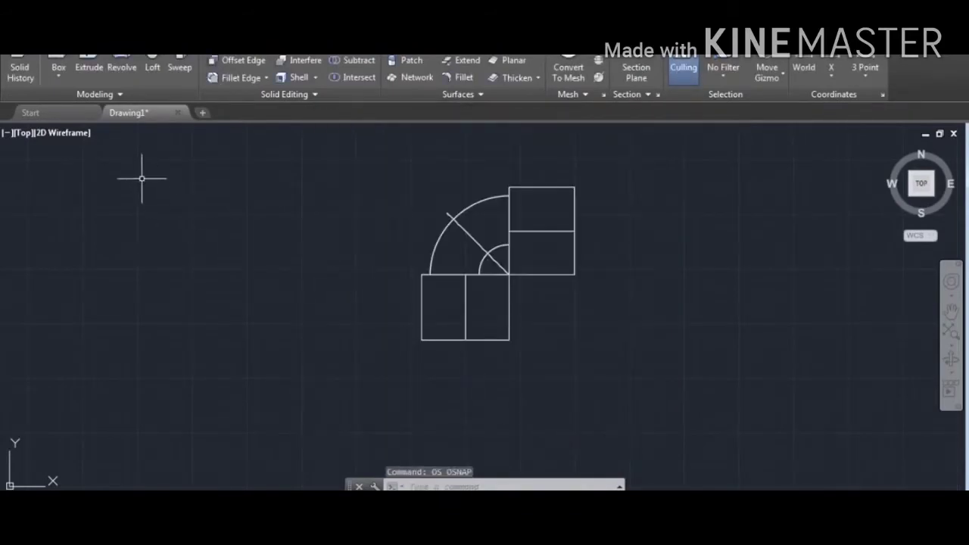
{"action": "left_click", "coordinate": [114, 45]}
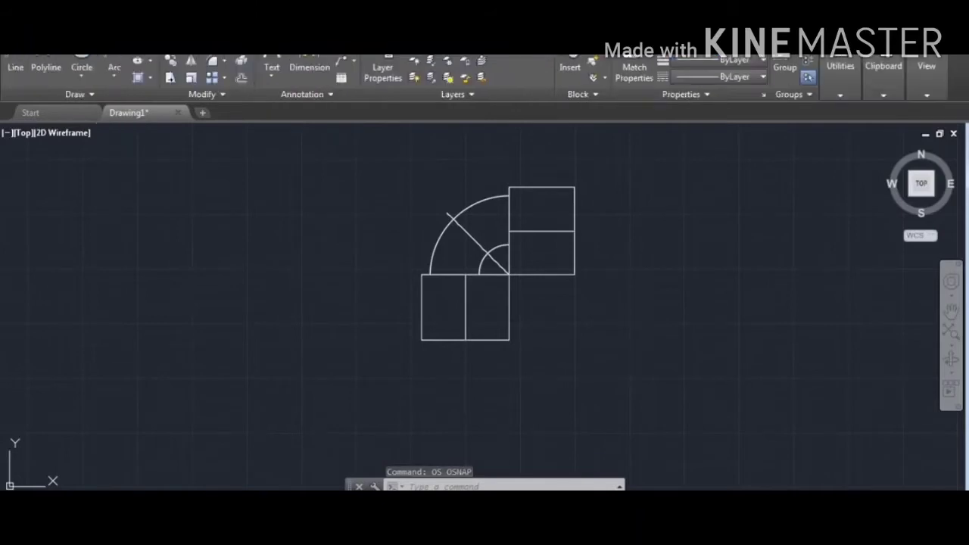
- Draw a three-point arc outside the elbow's outer curve from the lower to the top pipe end
{"action": "left_click", "coordinate": [114, 70]}
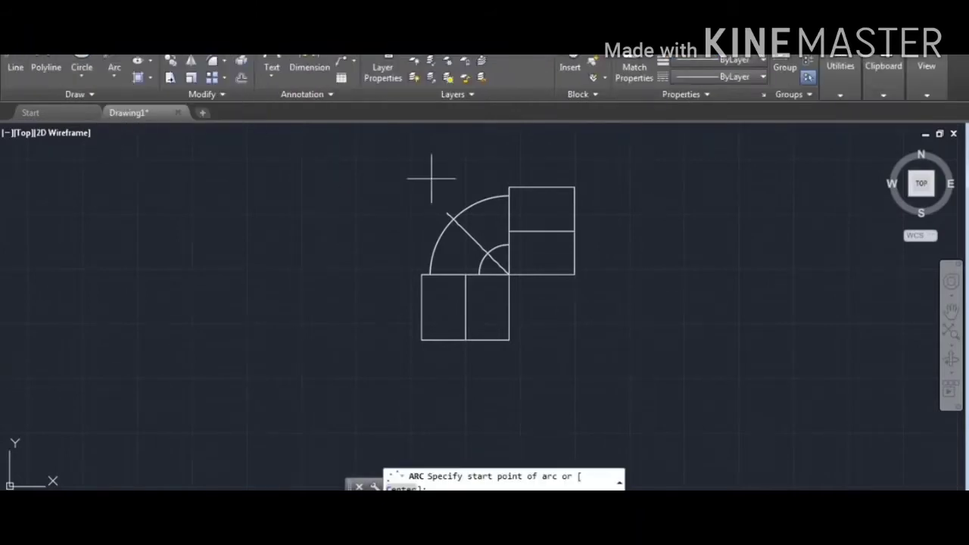
{"action": "scroll", "coordinate": [432, 252], "scroll_direction": "up", "scroll_amount": 4}
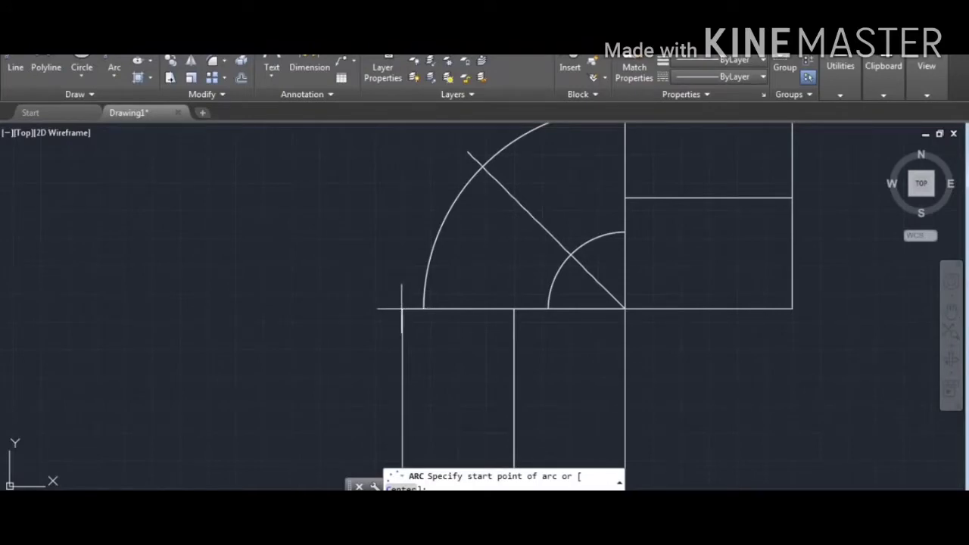
{"action": "left_click", "coordinate": [402, 309]}
{"action": "scroll", "coordinate": [424, 232], "scroll_direction": "down", "scroll_amount": 2}
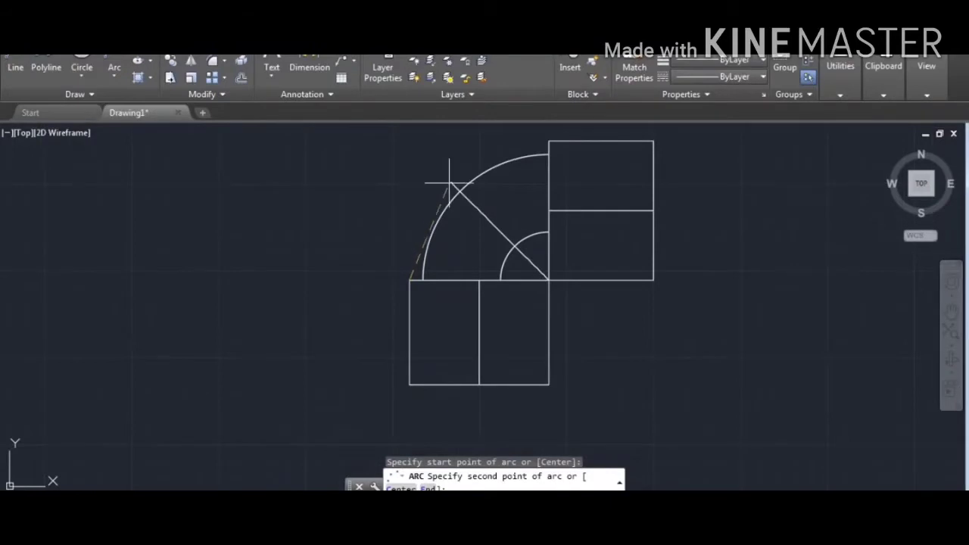
{"action": "scroll", "coordinate": [451, 184], "scroll_direction": "up", "scroll_amount": 2}
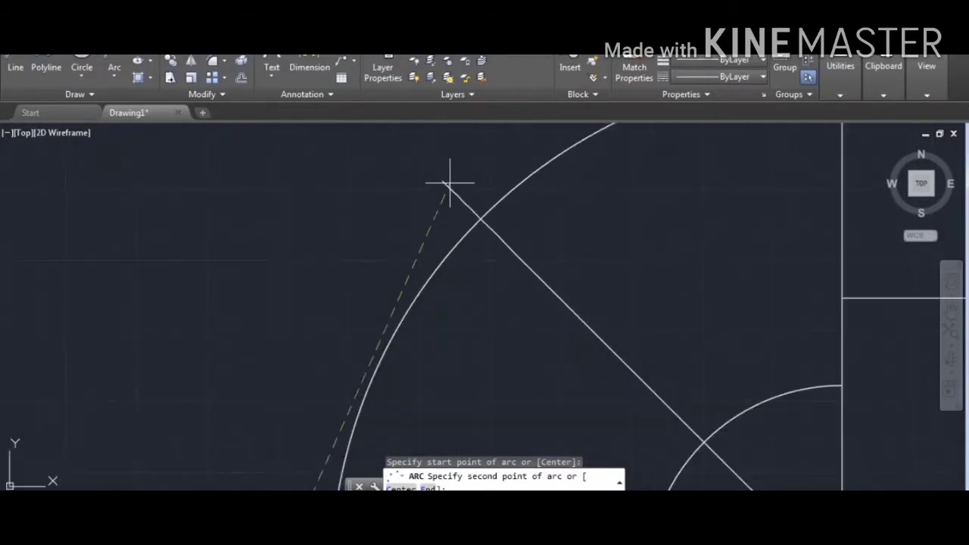
{"action": "left_click", "coordinate": [444, 176]}
{"action": "scroll", "coordinate": [442, 182], "scroll_direction": "down", "scroll_amount": 2}
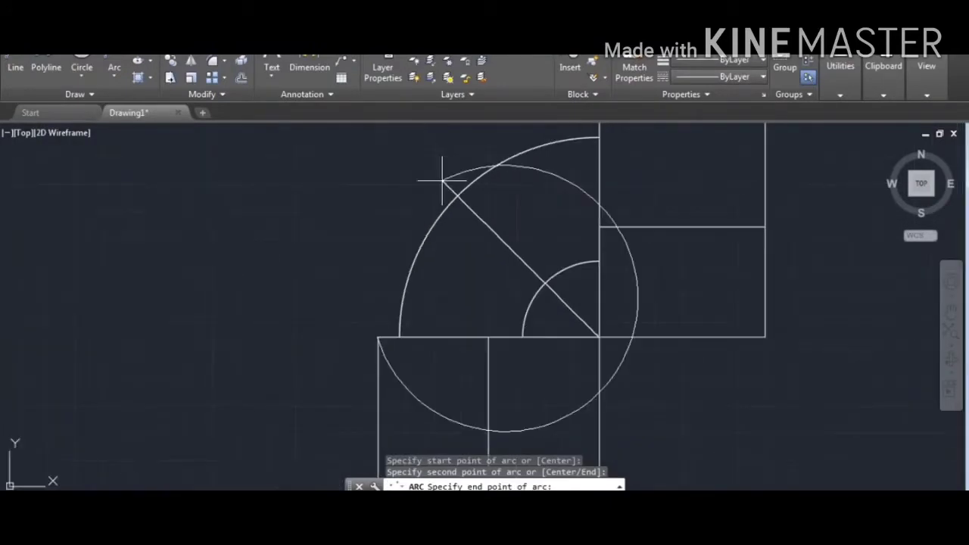
{"action": "scroll", "coordinate": [442, 180], "scroll_direction": "down", "scroll_amount": 2}
{"action": "scroll", "coordinate": [442, 180], "scroll_direction": "up", "scroll_amount": 2}
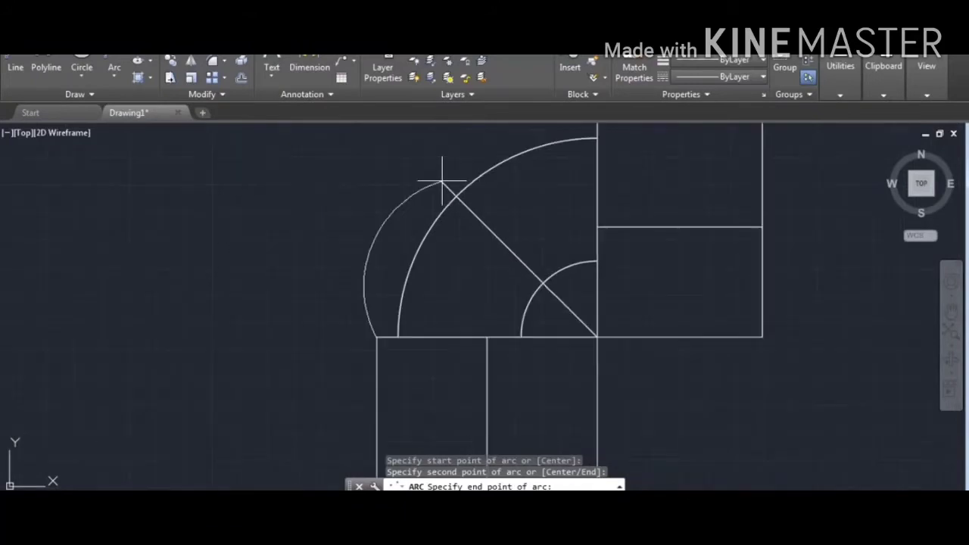
{"action": "scroll", "coordinate": [569, 146], "scroll_direction": "down", "scroll_amount": 2}
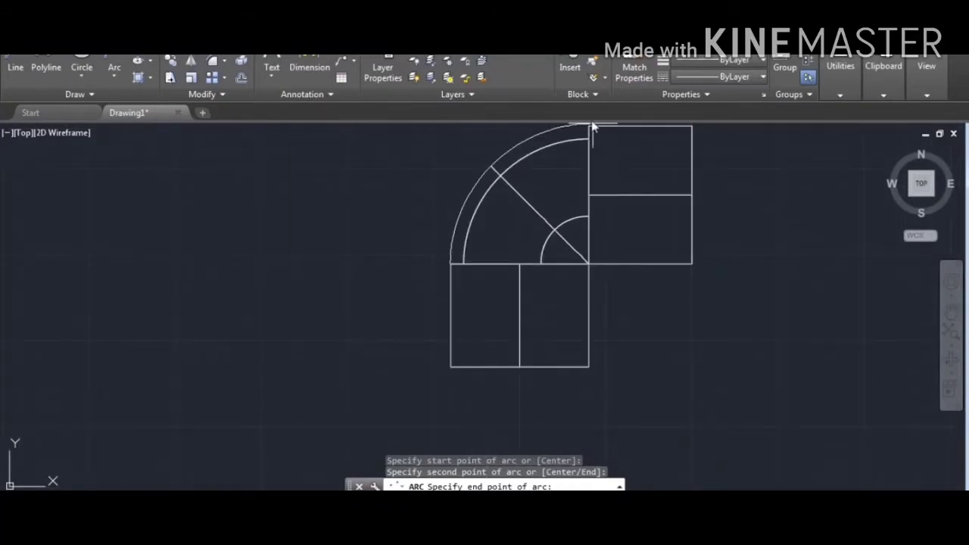
{"action": "scroll", "coordinate": [592, 127], "scroll_direction": "up", "scroll_amount": 5}
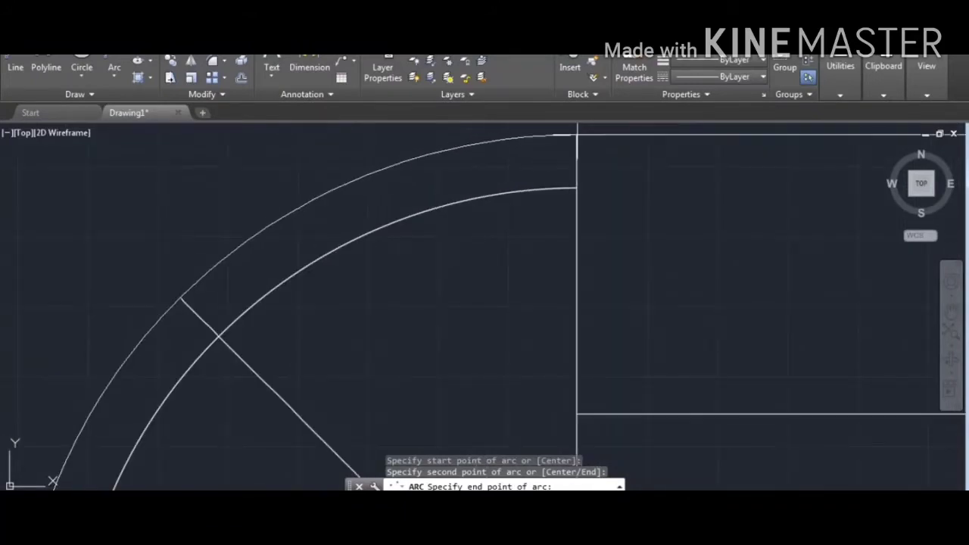
{"action": "left_click", "coordinate": [577, 135]}
{"action": "scroll", "coordinate": [575, 140], "scroll_direction": "down", "scroll_amount": 3}
{"action": "scroll", "coordinate": [573, 146], "scroll_direction": "down", "scroll_amount": 1}
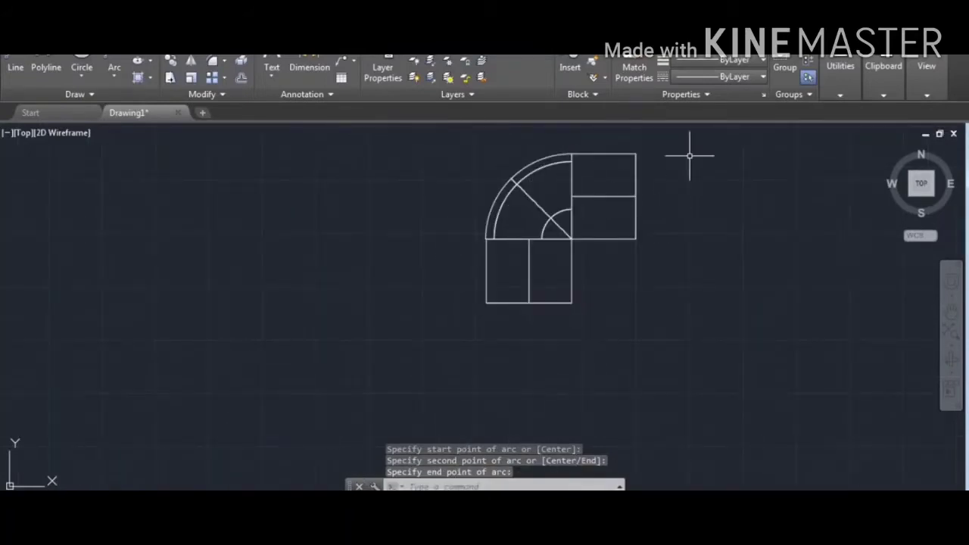
{"action": "scroll", "coordinate": [696, 156], "scroll_direction": "down", "scroll_amount": 2}
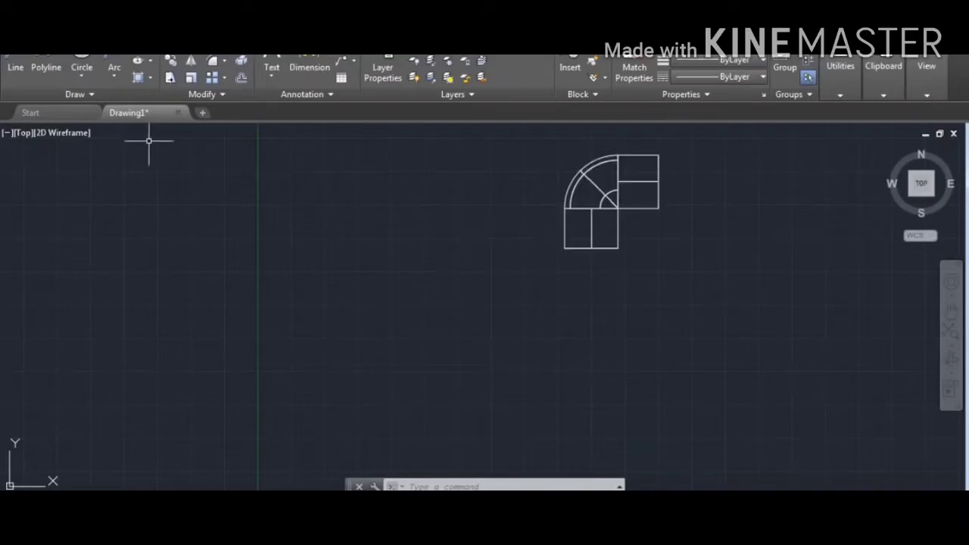
- Place a radius-10 circle to the right of the pipe elbow
{"action": "left_click", "coordinate": [83, 60]}
{"action": "scroll", "coordinate": [243, 215], "scroll_direction": "down", "scroll_amount": 4}
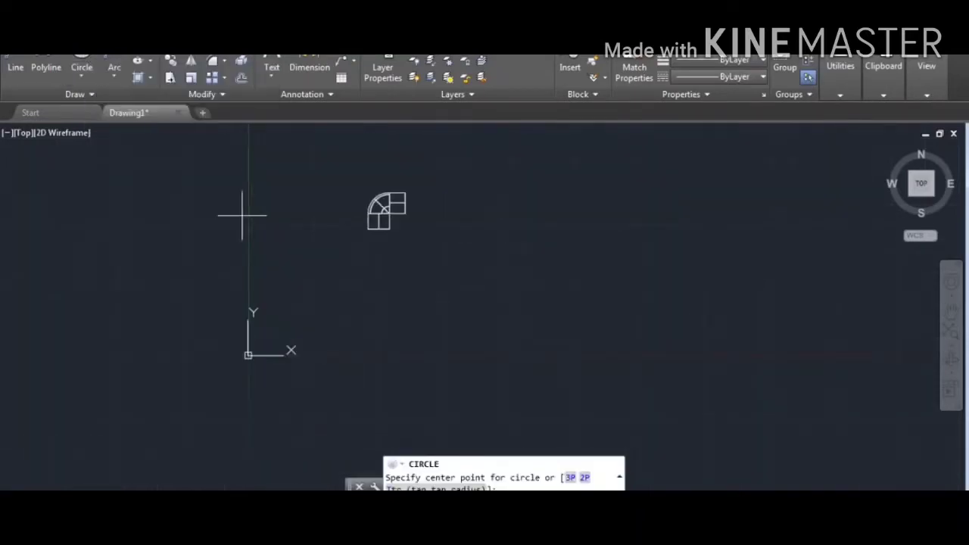
{"action": "scroll", "coordinate": [433, 204], "scroll_direction": "up", "scroll_amount": 4}
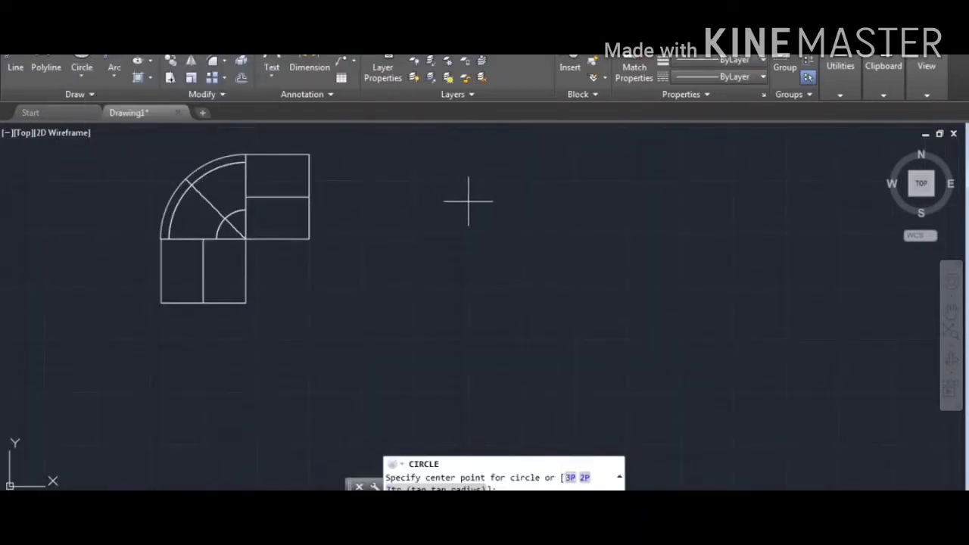
{"action": "left_click", "coordinate": [492, 198]}
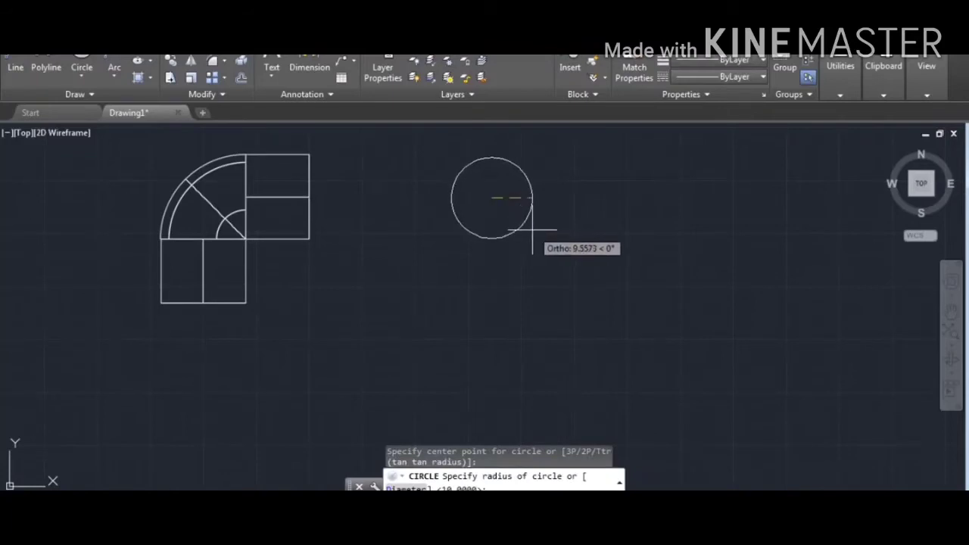
{"action": "type", "text": "10"}
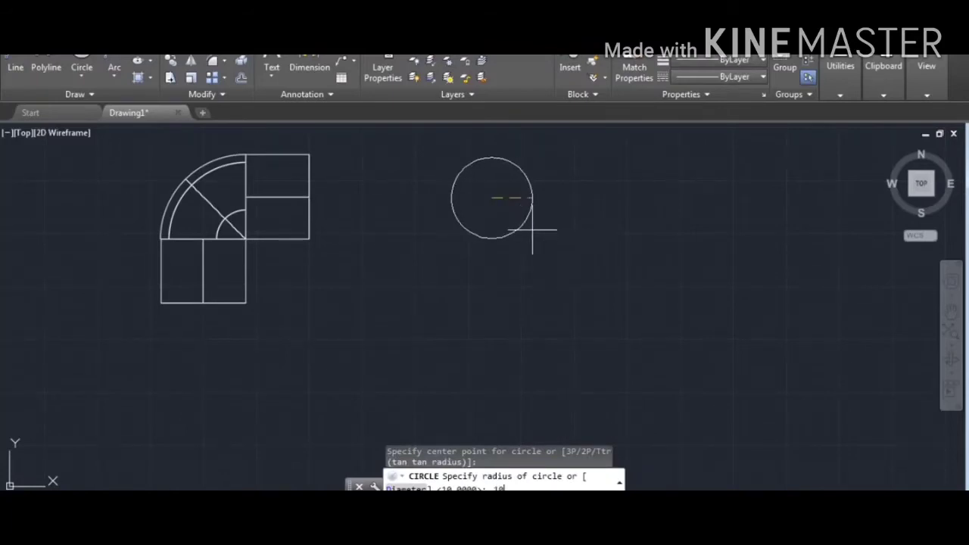
{"action": "key", "text": "Return"}
{"action": "key", "text": "Return"}
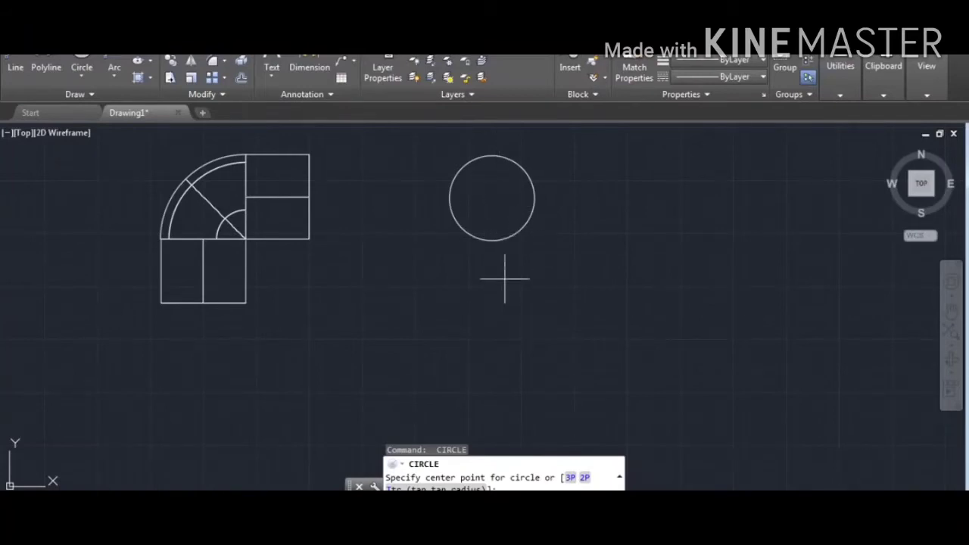
{"action": "key", "text": "Return"}
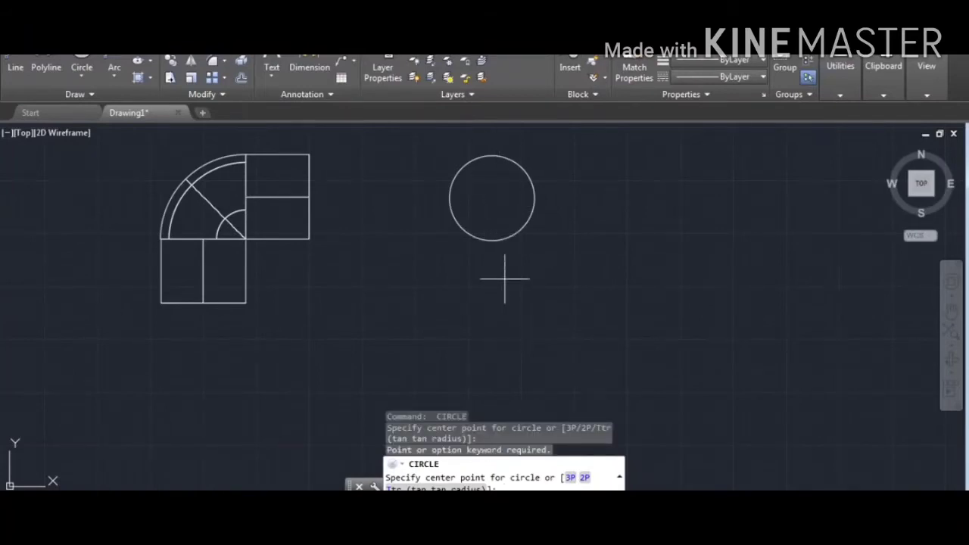
{"action": "key", "text": "Escape"}
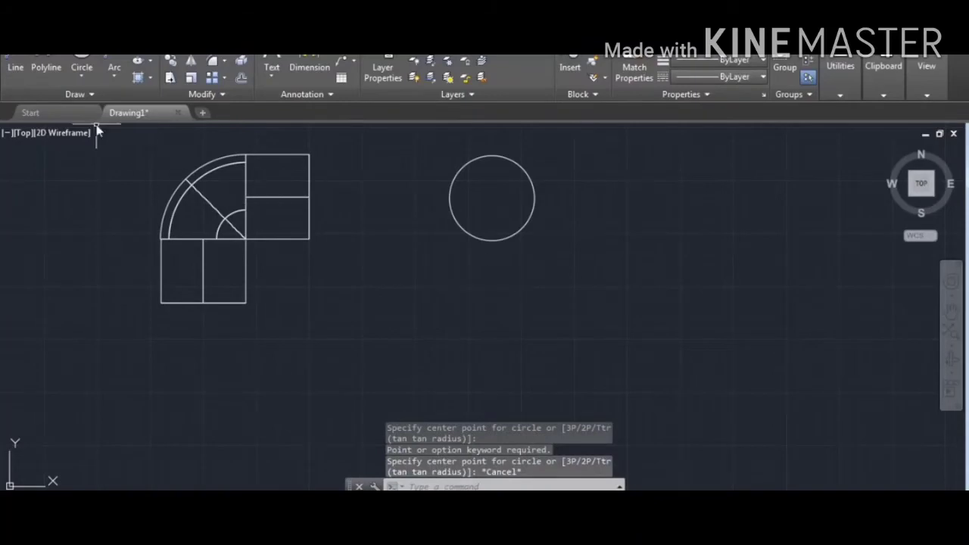
{"action": "left_click", "coordinate": [82, 67]}
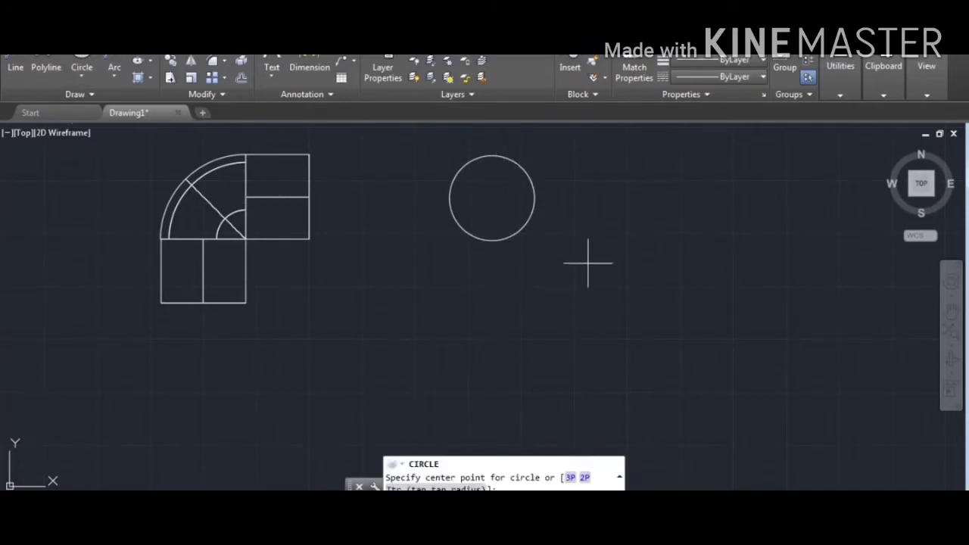
- Re-enable every object snap mode in Drafting Settings
{"action": "key", "text": "Escape"}
{"action": "type", "text": "os"}
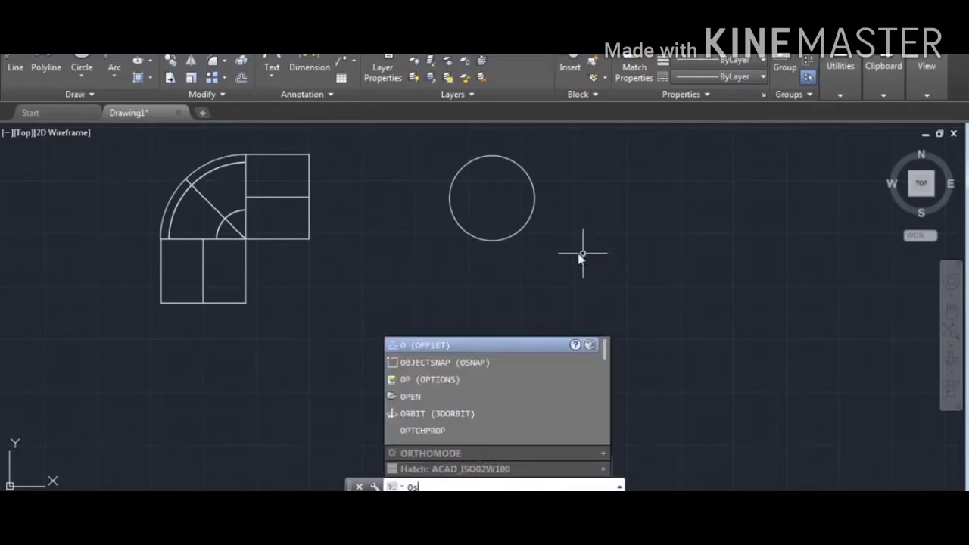
{"action": "key", "text": "Return"}
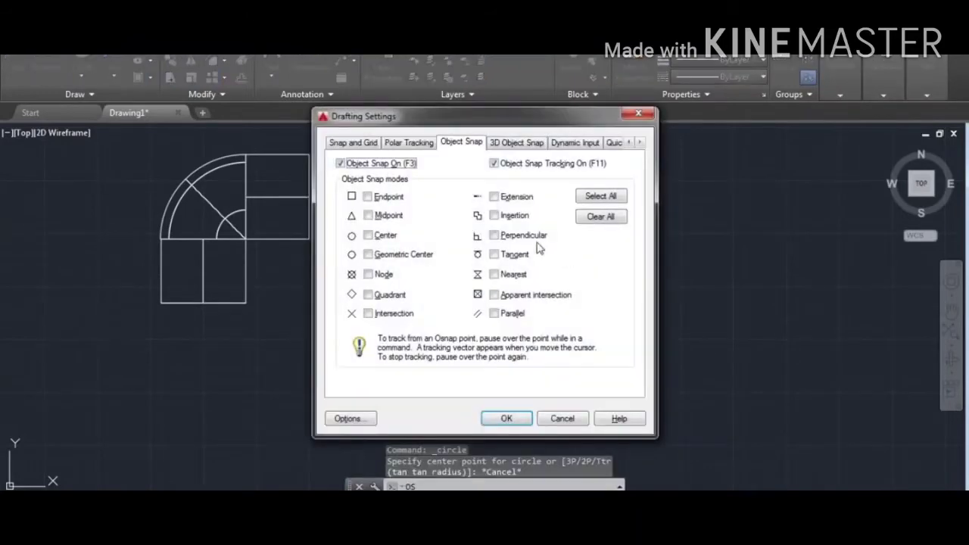
{"action": "left_click", "coordinate": [592, 197]}
{"action": "left_click", "coordinate": [521, 418]}
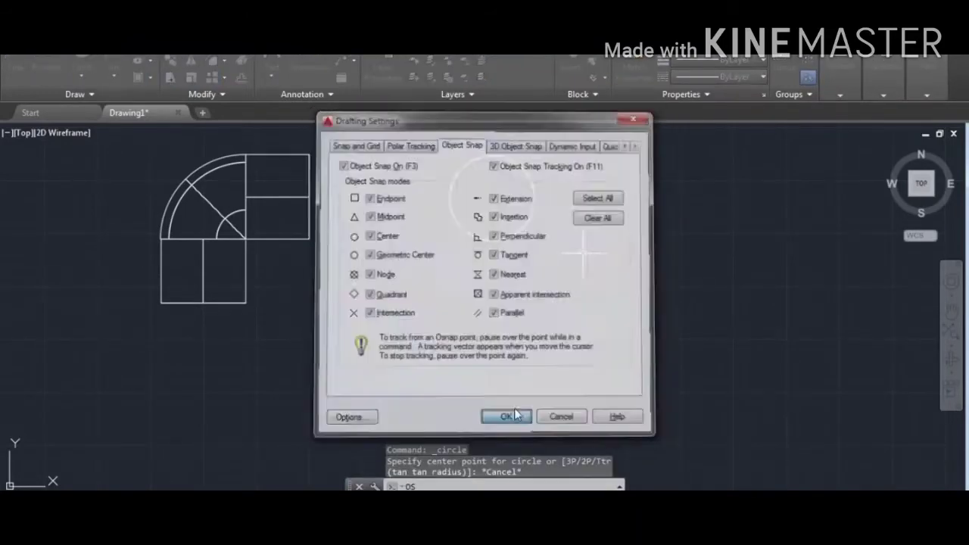
- Draw a radius-9 circle concentric with the radius-10 circle
{"action": "left_click", "coordinate": [82, 64]}
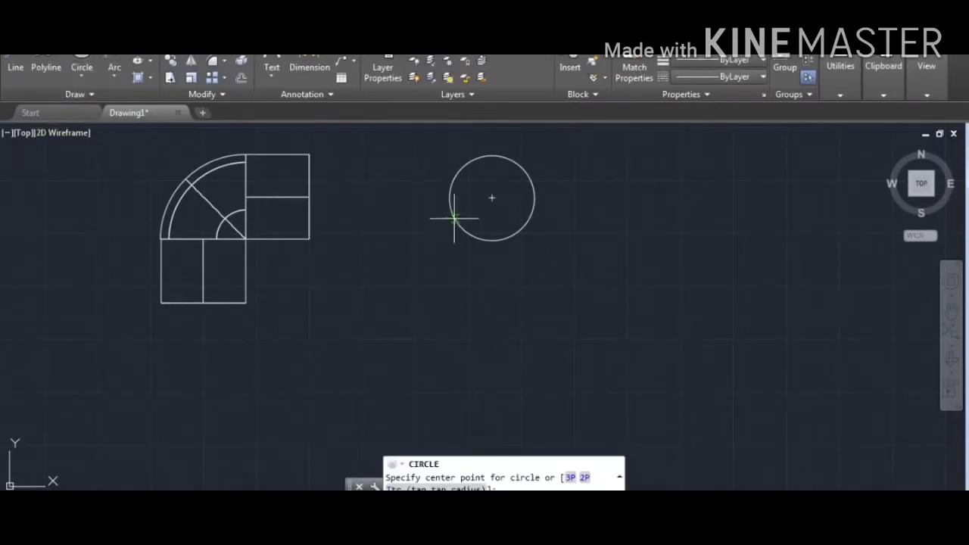
{"action": "left_click", "coordinate": [492, 198]}
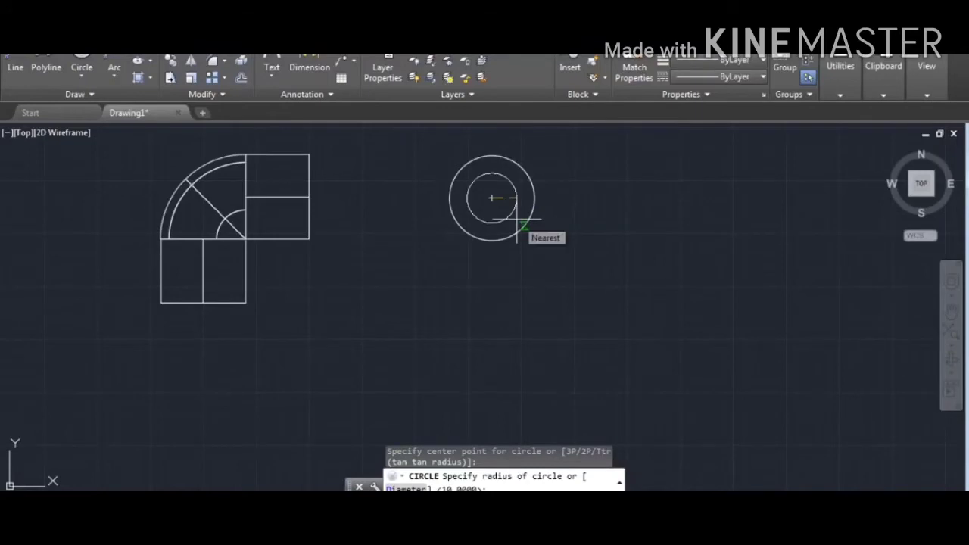
{"action": "type", "text": "9"}
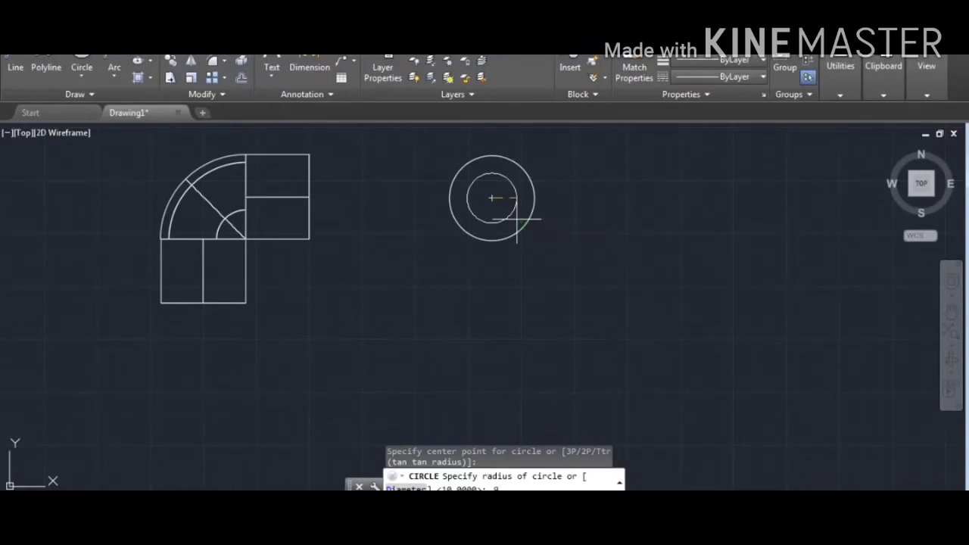
{"action": "key", "text": "Return"}
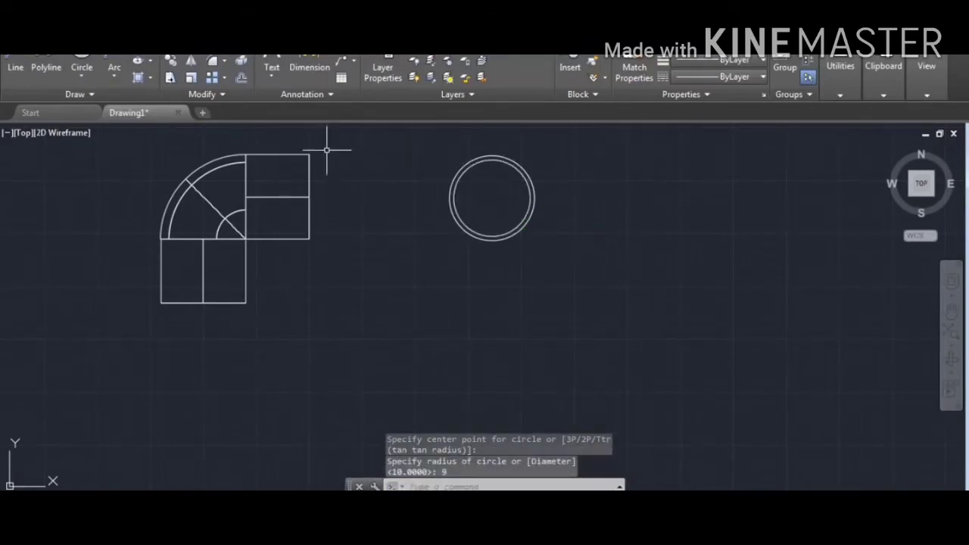
- Draw short polylines joining the outer and inner circles at their left and right quadrants
{"action": "left_click", "coordinate": [46, 68]}
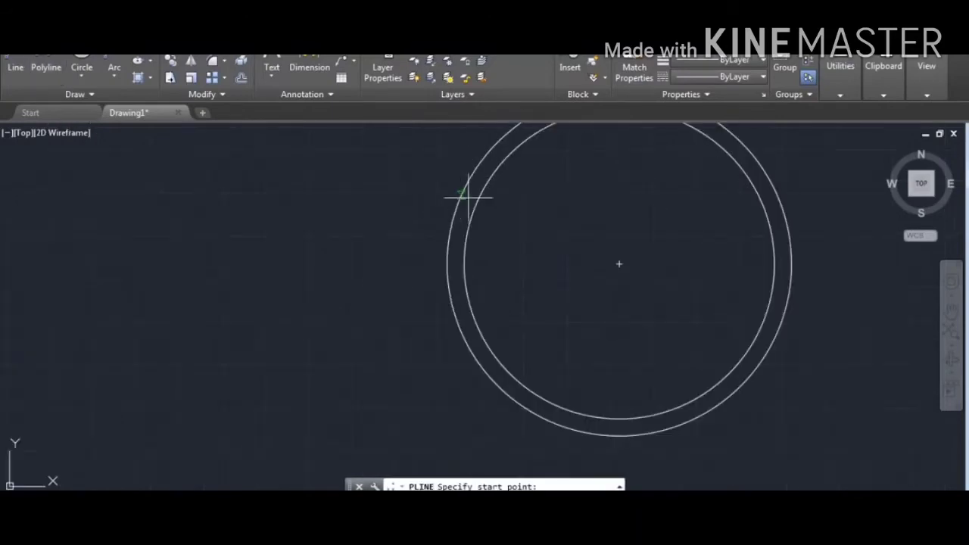
{"action": "scroll", "coordinate": [443, 178], "scroll_direction": "up", "scroll_amount": 5}
{"action": "left_click", "coordinate": [447, 263]}
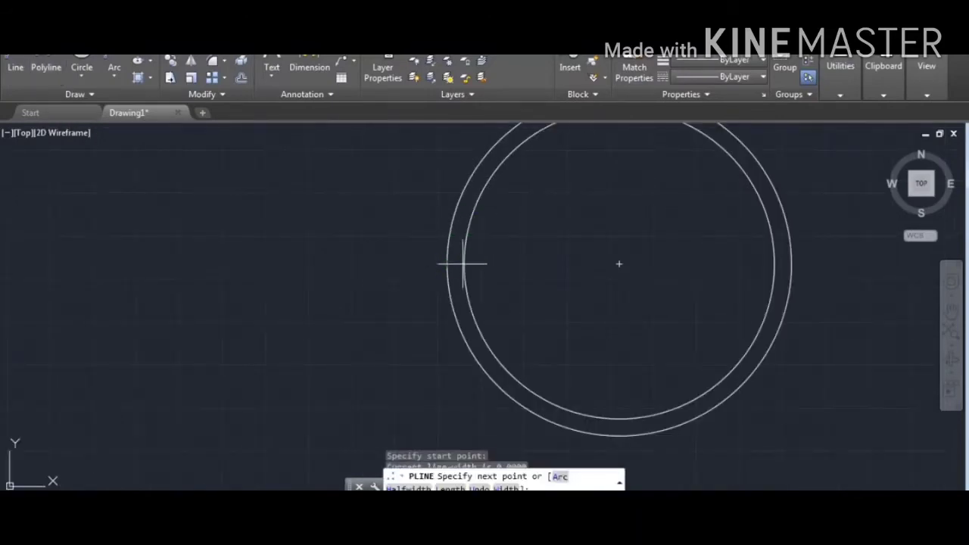
{"action": "left_click", "coordinate": [464, 264]}
{"action": "key", "text": "Return"}
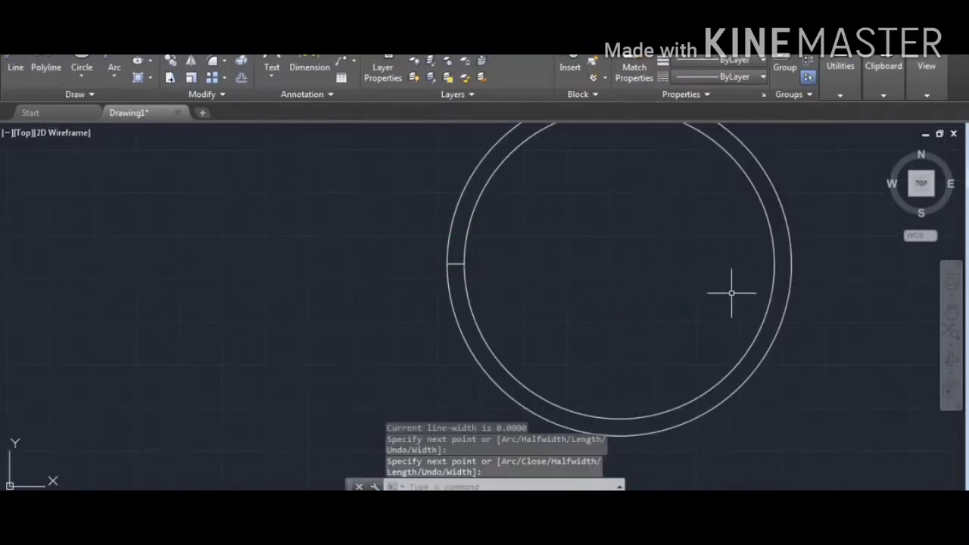
{"action": "key", "text": "Return"}
{"action": "left_click", "coordinate": [773, 263]}
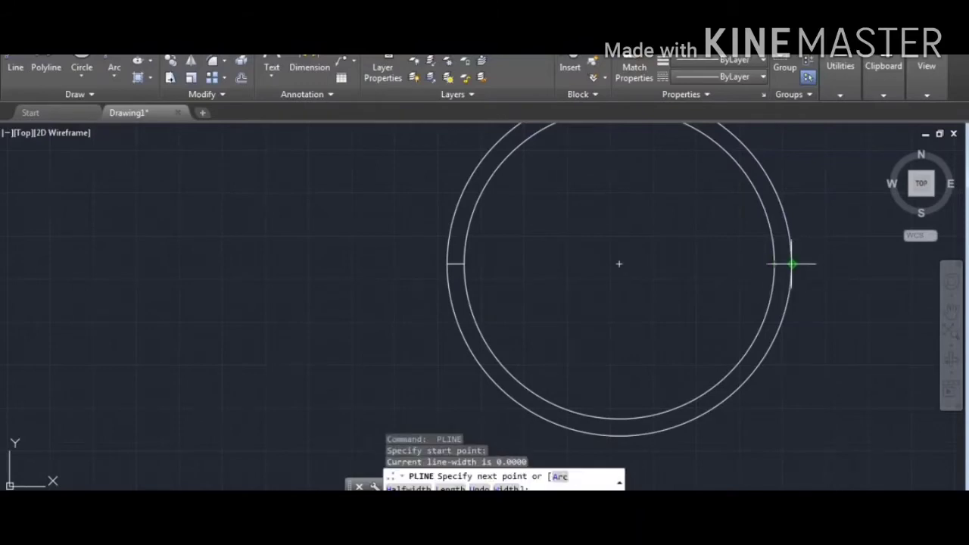
{"action": "left_click", "coordinate": [791, 264]}
{"action": "key", "text": "Return"}
{"action": "scroll", "coordinate": [642, 227], "scroll_direction": "down", "scroll_amount": 3}
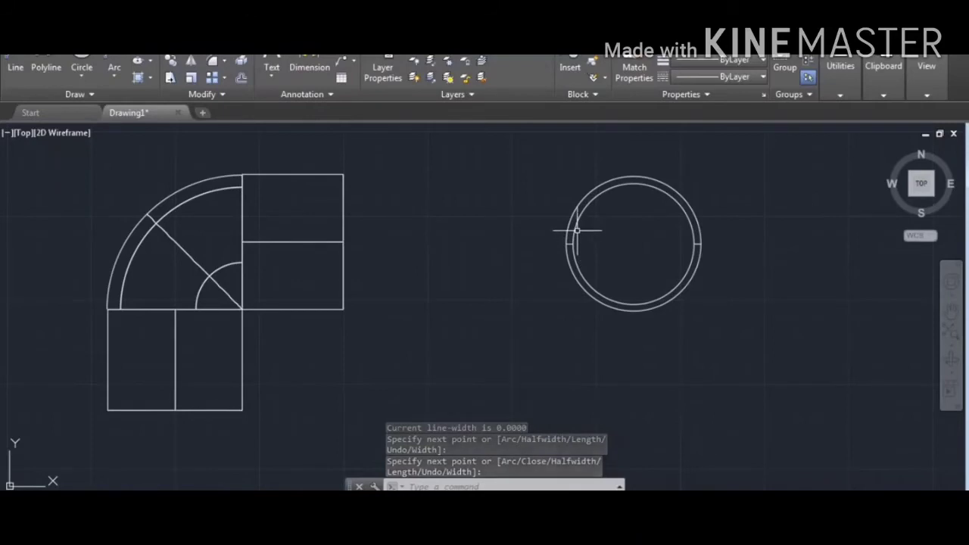
- Trim the lower halves of both circles with a crossing window, leaving a closed half-ring arch
{"action": "type", "text": "TR"}
{"action": "key", "text": "Return"}
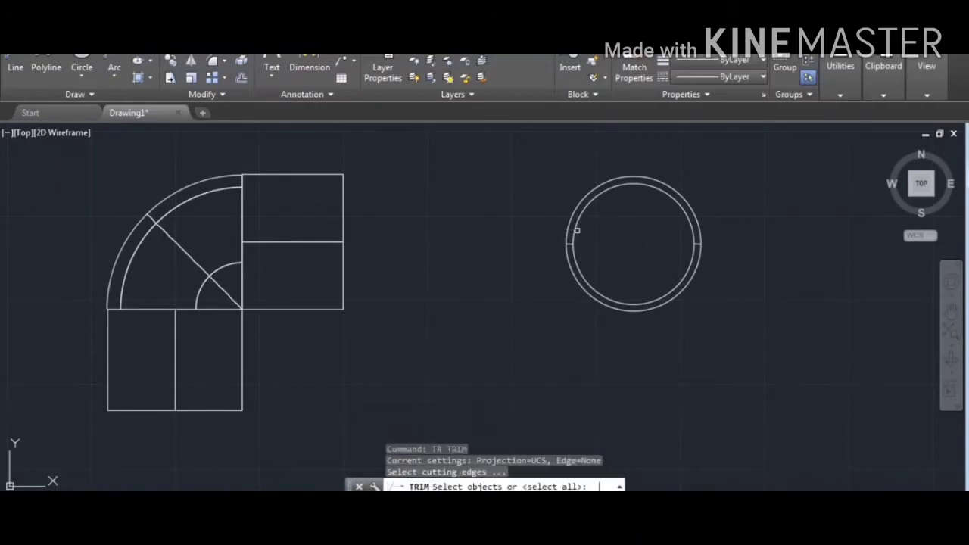
{"action": "key", "text": "Return"}
{"action": "left_click", "coordinate": [703, 287]}
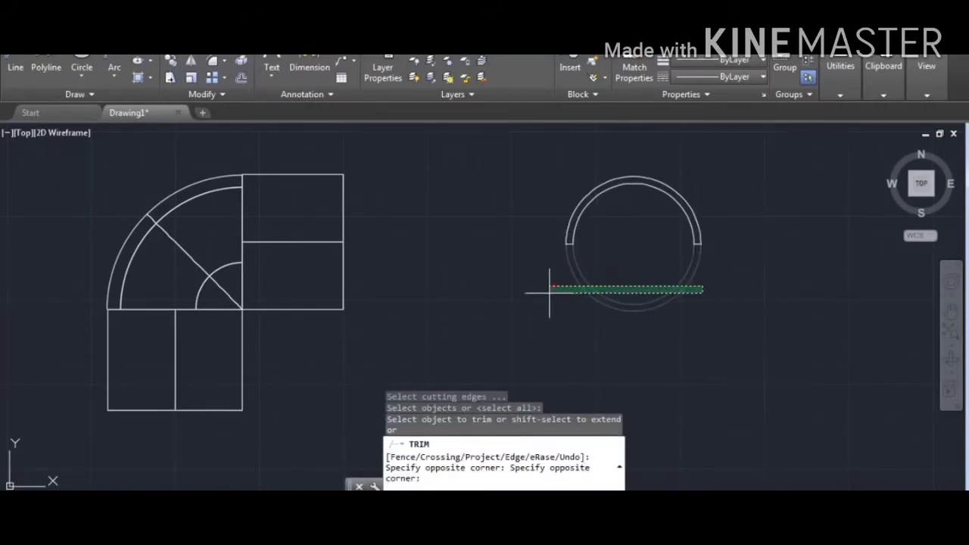
{"action": "left_click", "coordinate": [551, 288]}
{"action": "key", "text": "Return"}
{"action": "scroll", "coordinate": [545, 288], "scroll_direction": "down", "scroll_amount": 2}
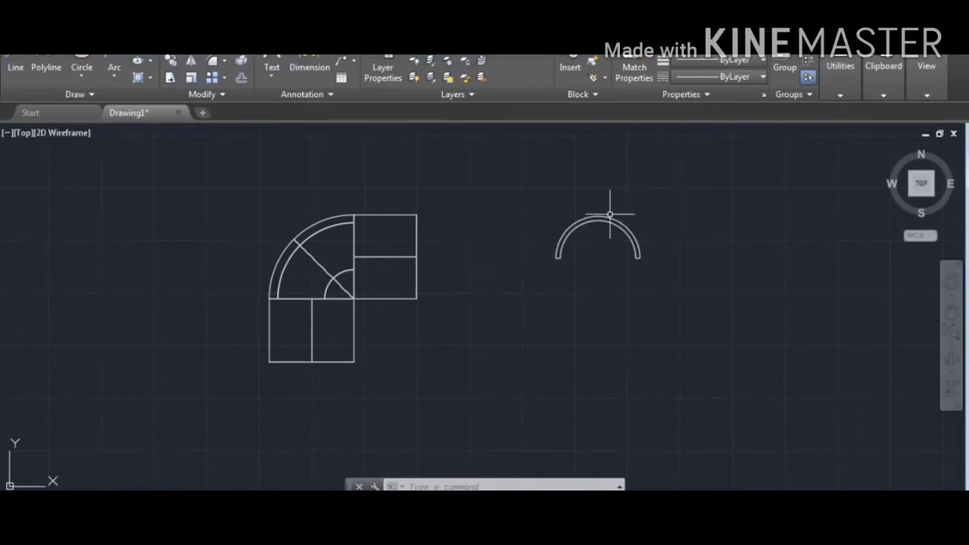
- Move the elbow's outer arc by its lower end to a spot beside the half ring
{"action": "type", "text": "l"}
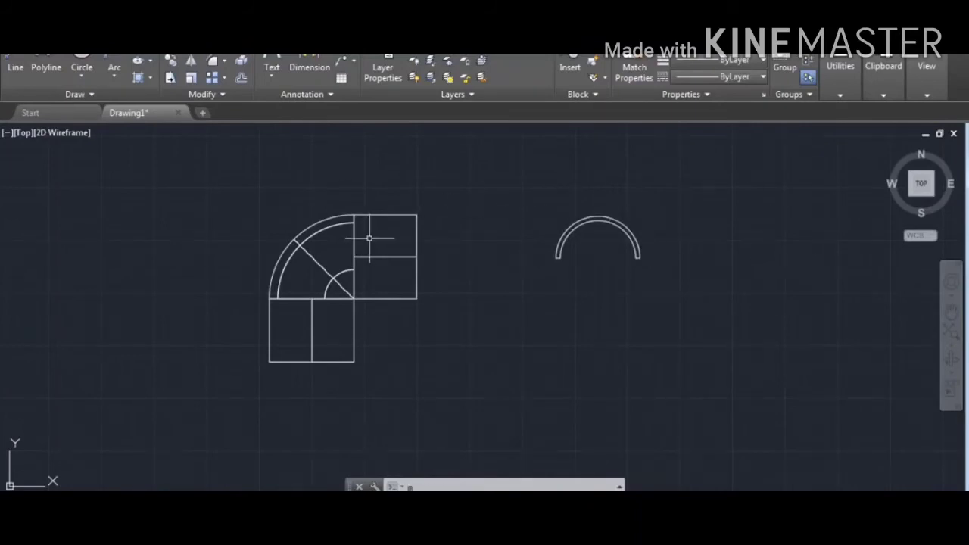
{"action": "key", "text": "Return"}
{"action": "left_click", "coordinate": [305, 231]}
{"action": "key", "text": "Return"}
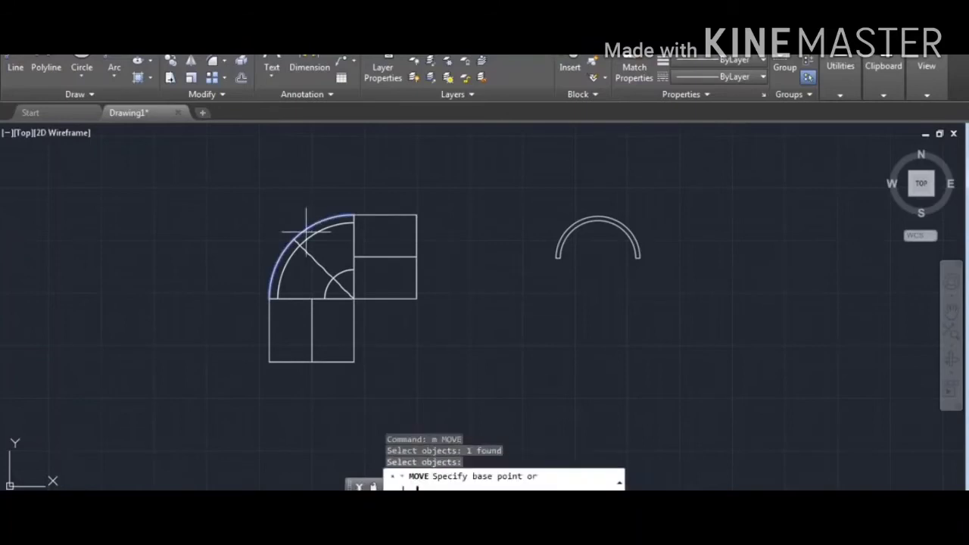
{"action": "left_click", "coordinate": [270, 298]}
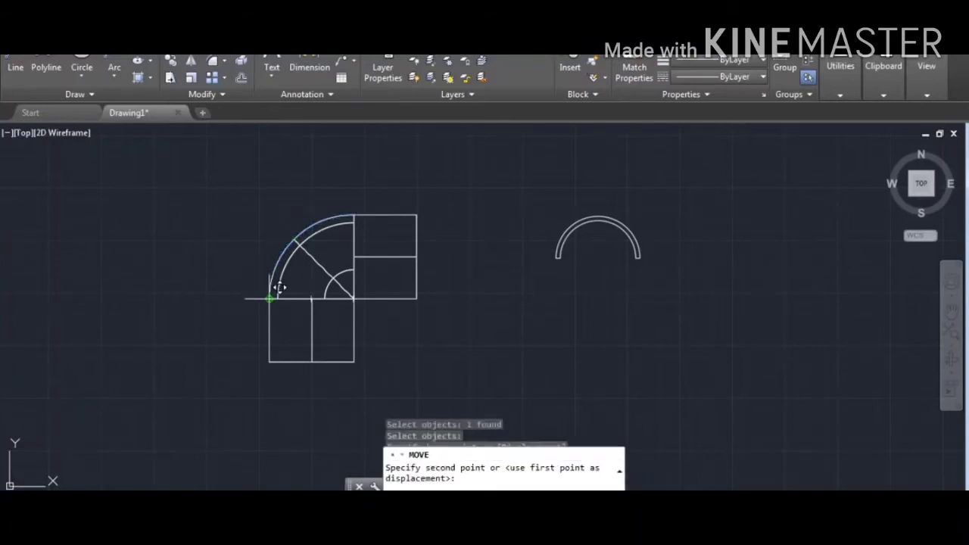
{"action": "left_click", "coordinate": [471, 298]}
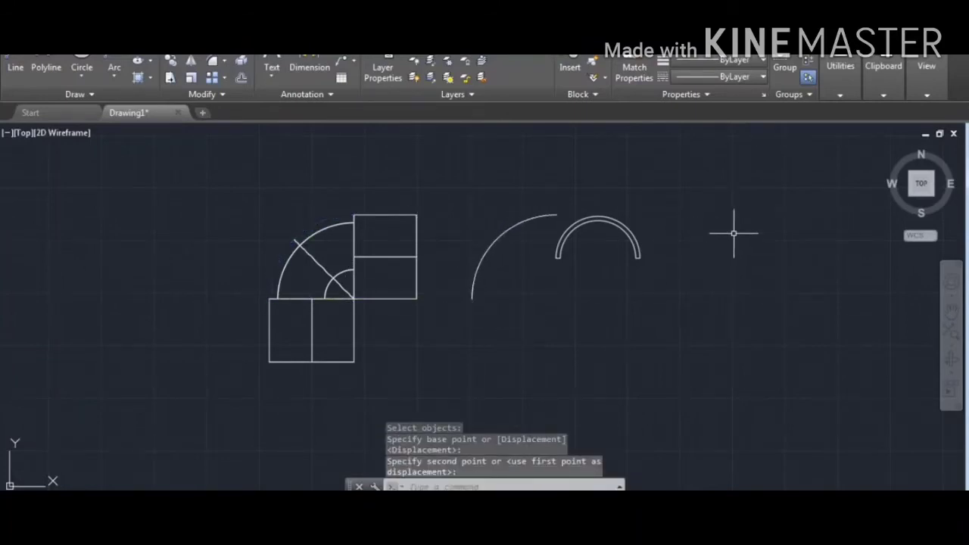
{"action": "scroll", "coordinate": [601, 198], "scroll_direction": "up", "scroll_amount": 4}
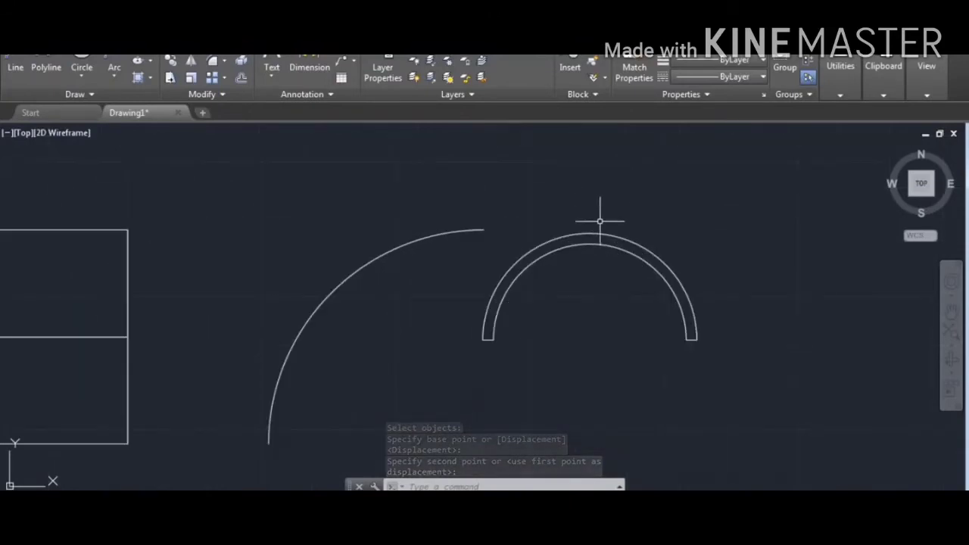
- Offset the half ring's outer arc 0.5 outward
{"action": "type", "text": "o"}
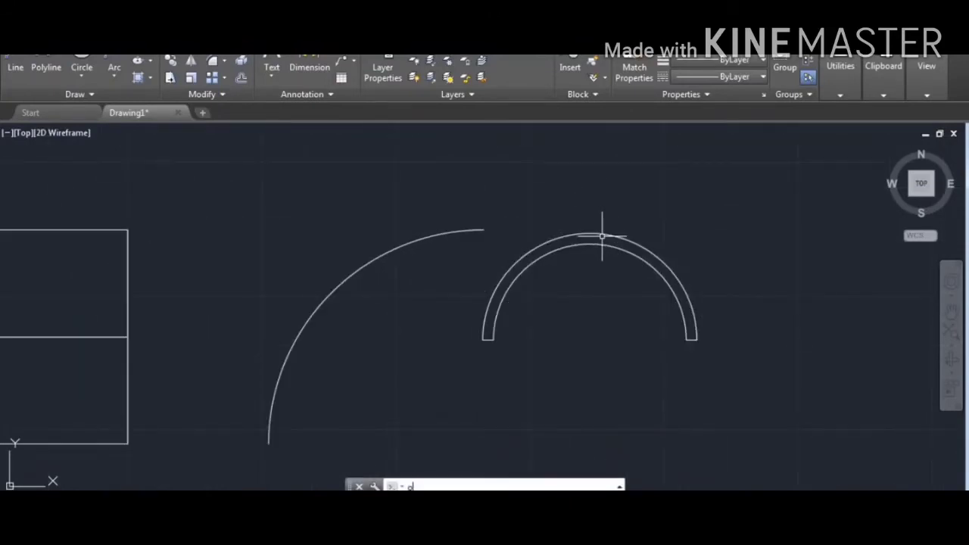
{"action": "key", "text": "Return"}
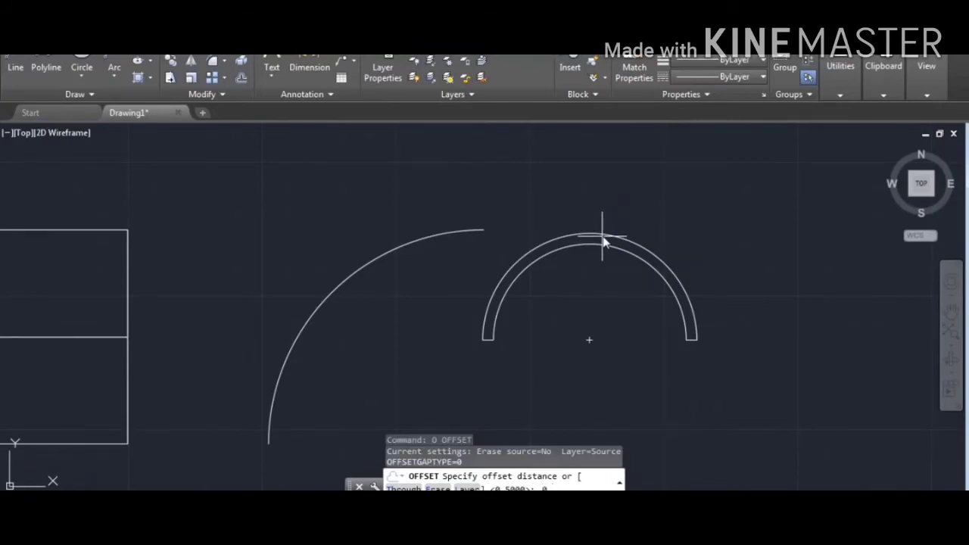
{"action": "key", "text": "Return"}
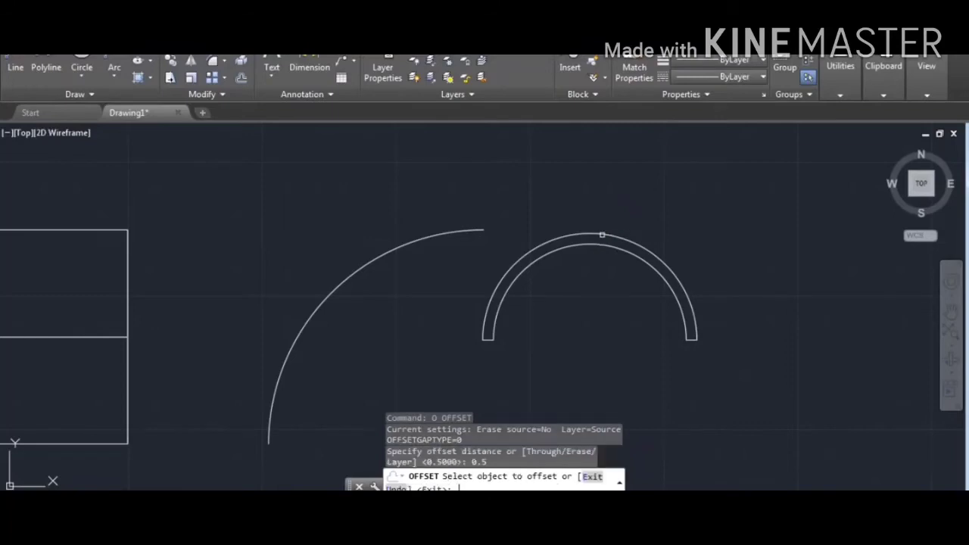
{"action": "left_click", "coordinate": [601, 235]}
{"action": "left_click", "coordinate": [597, 209]}
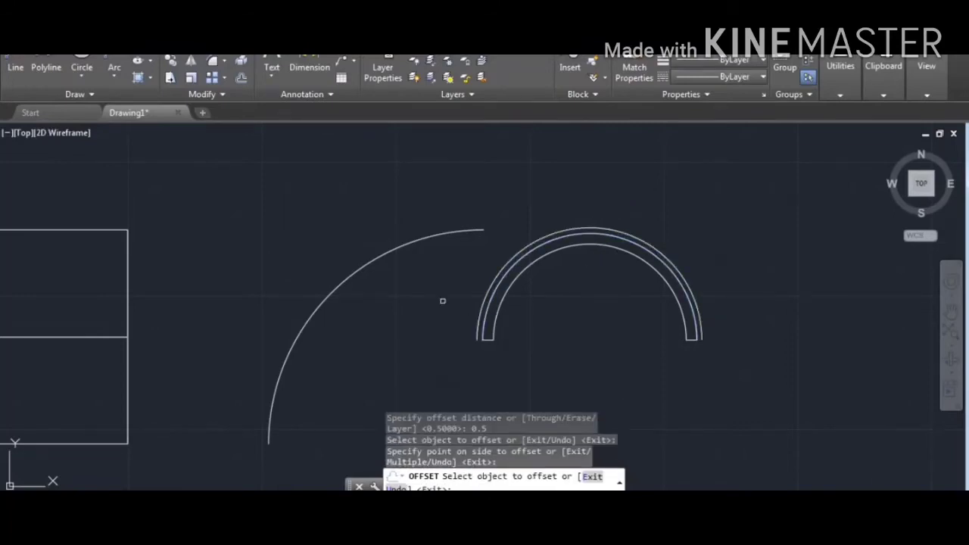
- Close the arc ends with short polylines on the left and right sides
{"action": "left_click", "coordinate": [46, 67]}
{"action": "scroll", "coordinate": [510, 339], "scroll_direction": "up", "scroll_amount": 3}
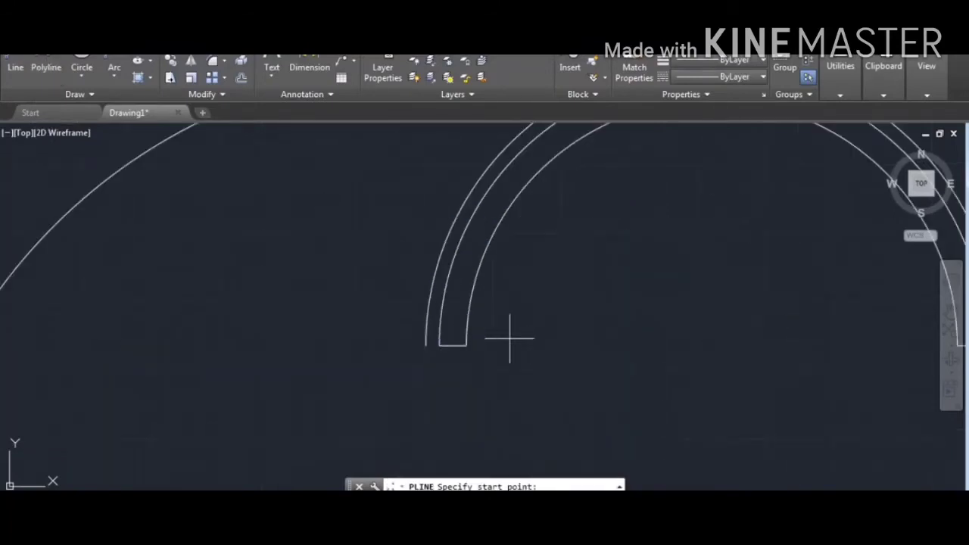
{"action": "left_click", "coordinate": [425, 346]}
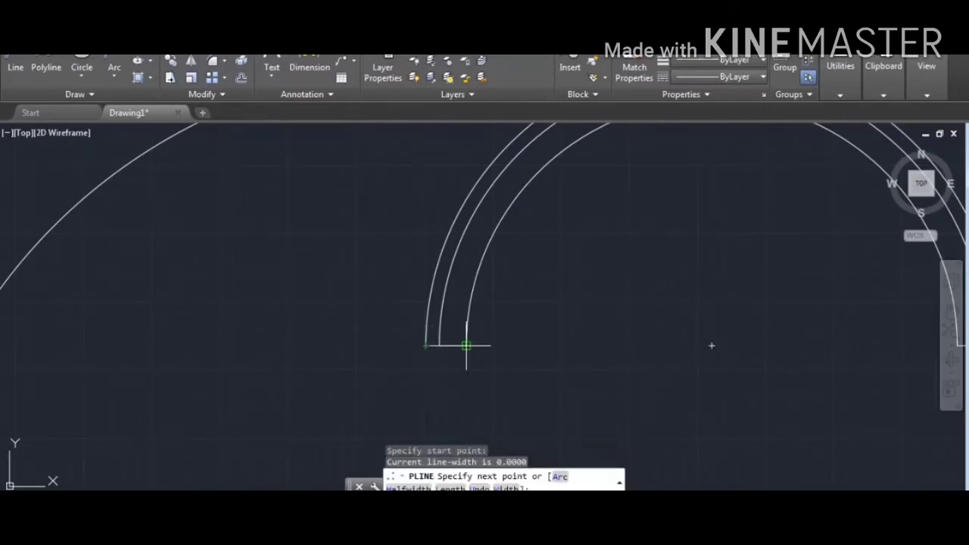
{"action": "left_click", "coordinate": [465, 345]}
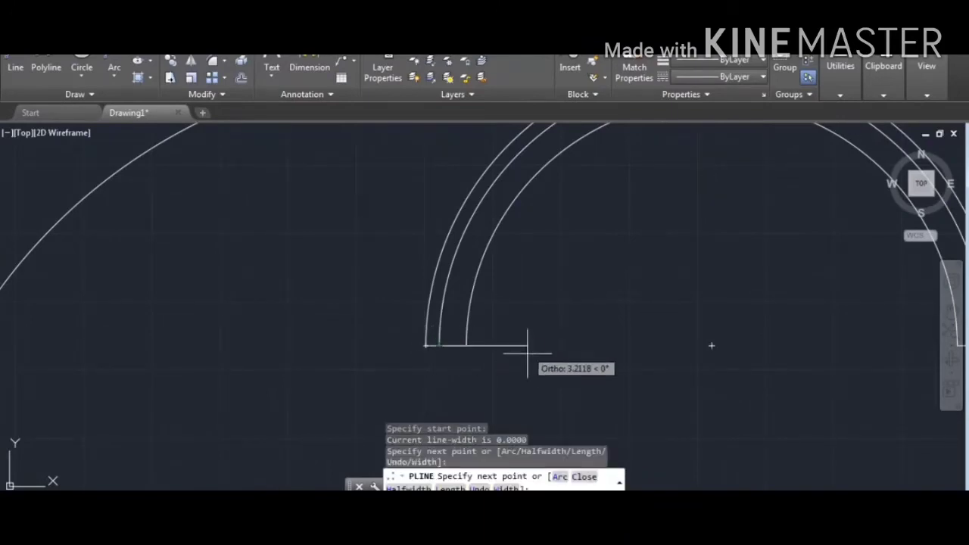
{"action": "scroll", "coordinate": [522, 348], "scroll_direction": "down", "scroll_amount": 3}
{"action": "scroll", "coordinate": [735, 342], "scroll_direction": "up", "scroll_amount": 3}
{"action": "key", "text": "Return"}
{"action": "key", "text": "Return"}
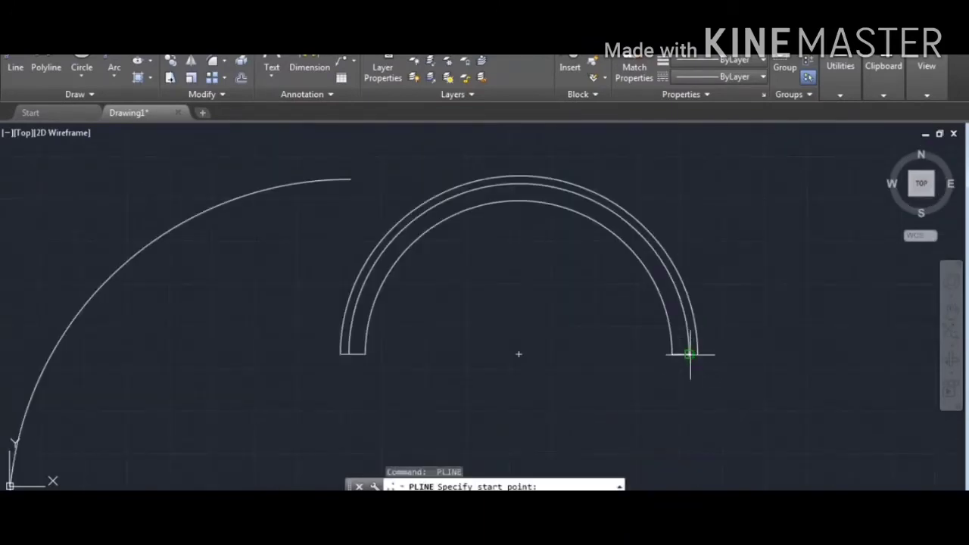
{"action": "left_click", "coordinate": [688, 353]}
{"action": "left_click", "coordinate": [697, 354]}
{"action": "key", "text": "Return"}
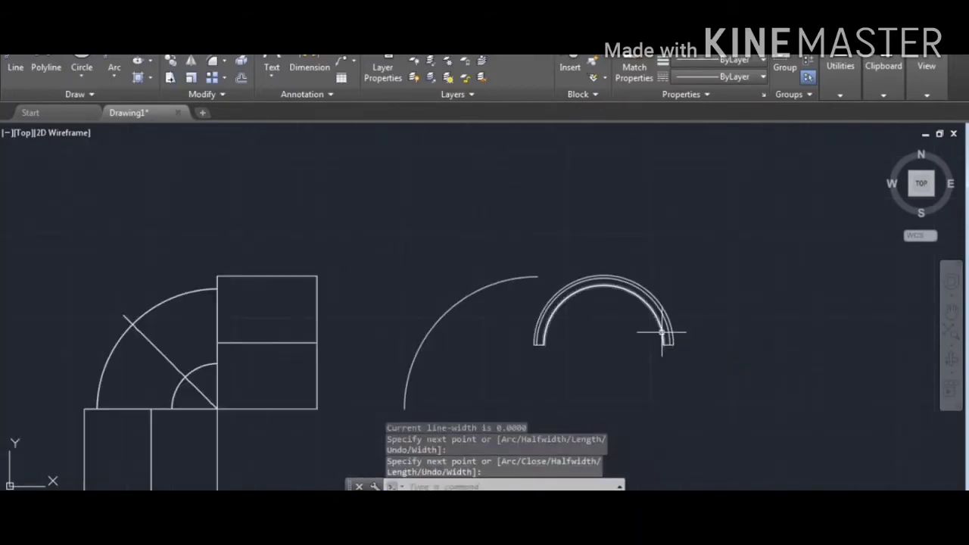
{"action": "scroll", "coordinate": [658, 339], "scroll_direction": "down", "scroll_amount": 3}
- In SE isometric view, rotate the path arc 90° with ROTATE3D about an axis at its end
{"action": "left_click", "coordinate": [934, 195]}
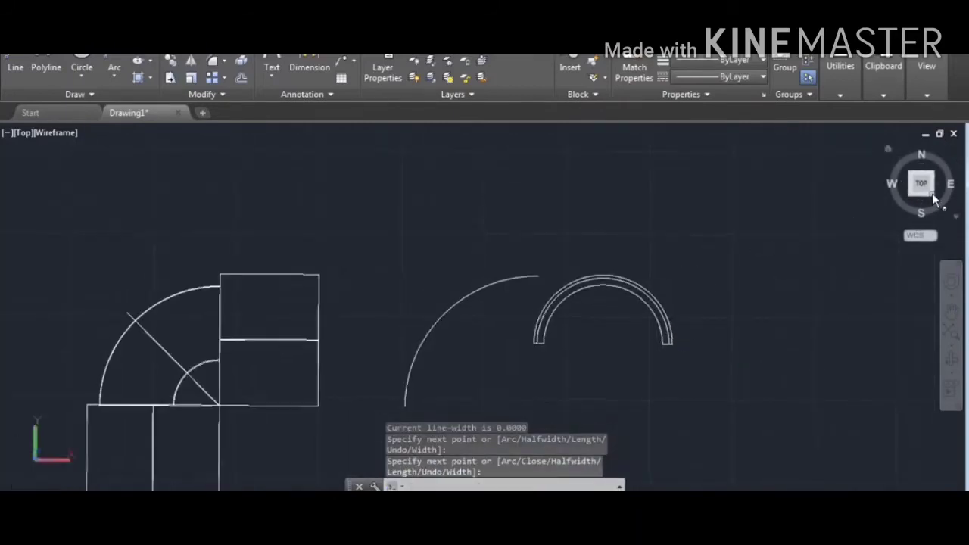
{"action": "scroll", "coordinate": [591, 340], "scroll_direction": "up", "scroll_amount": 2}
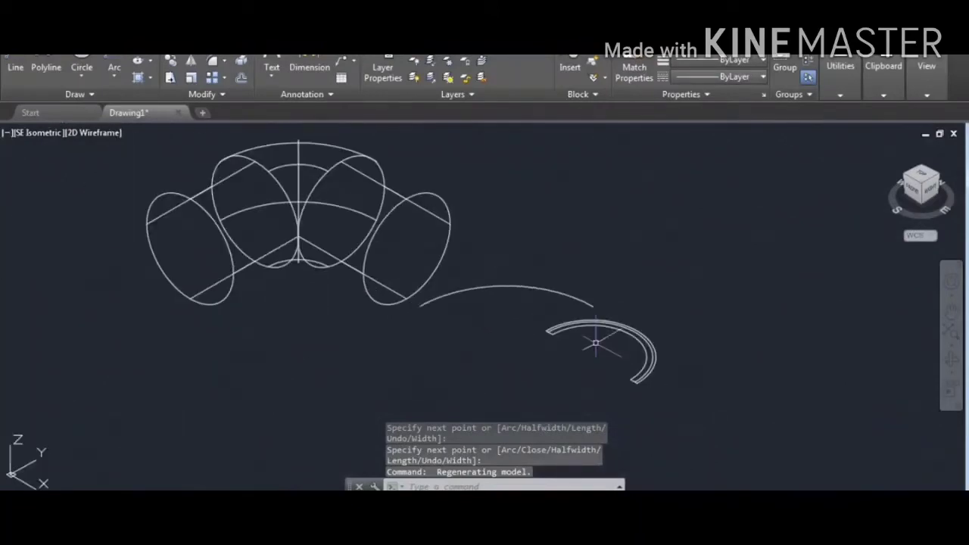
{"action": "scroll", "coordinate": [588, 341], "scroll_direction": "up", "scroll_amount": 2}
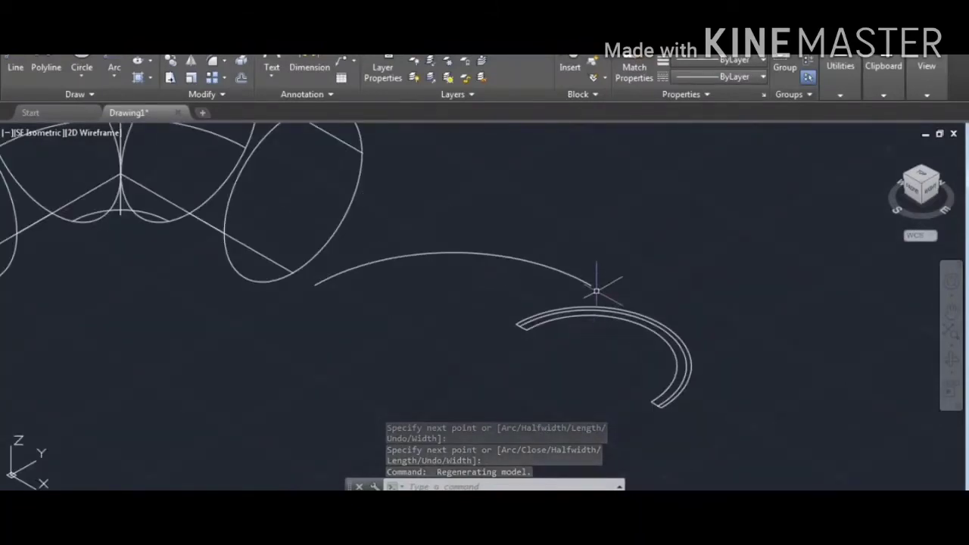
{"action": "type", "text": "ROTA"}
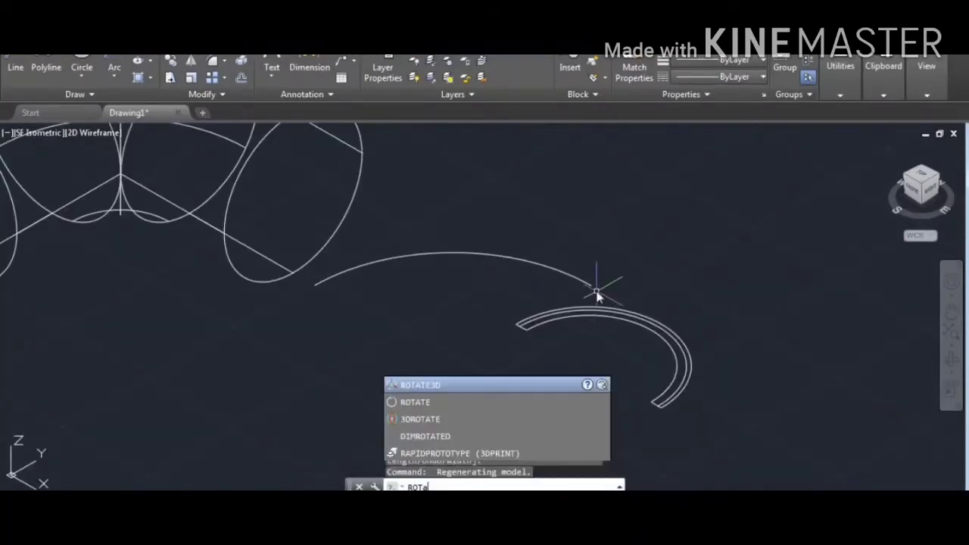
{"action": "type", "text": "TE3D"}
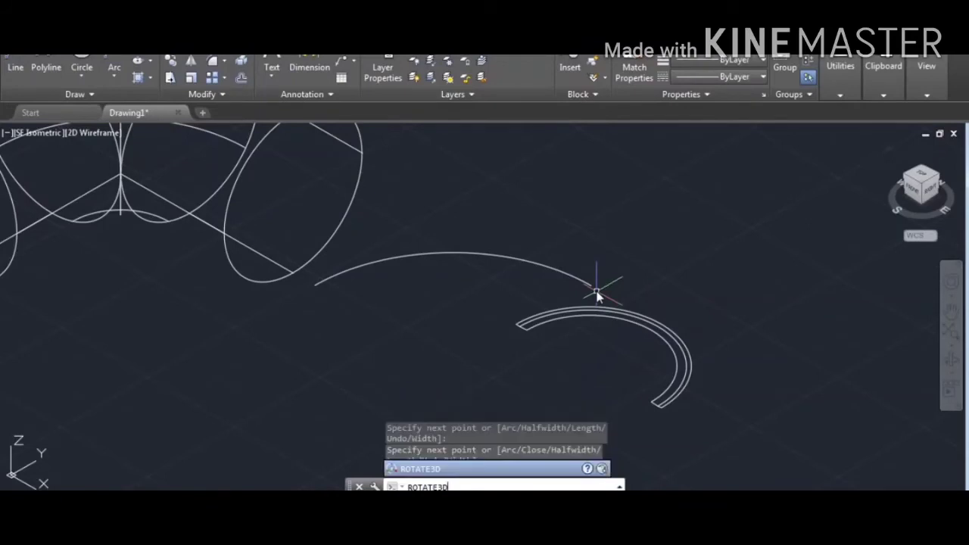
{"action": "key", "text": "Return"}
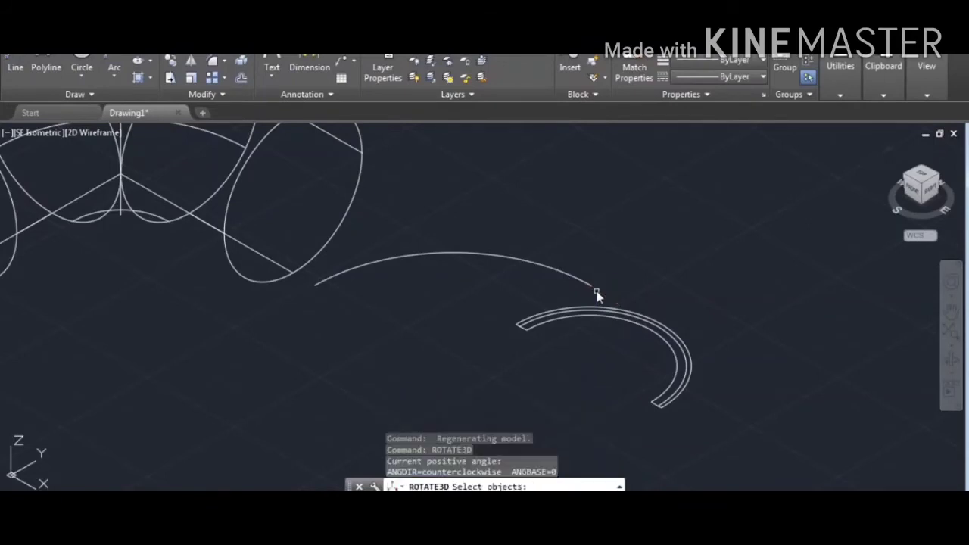
{"action": "left_click", "coordinate": [595, 293]}
{"action": "key", "text": "Return"}
{"action": "left_click", "coordinate": [591, 285]}
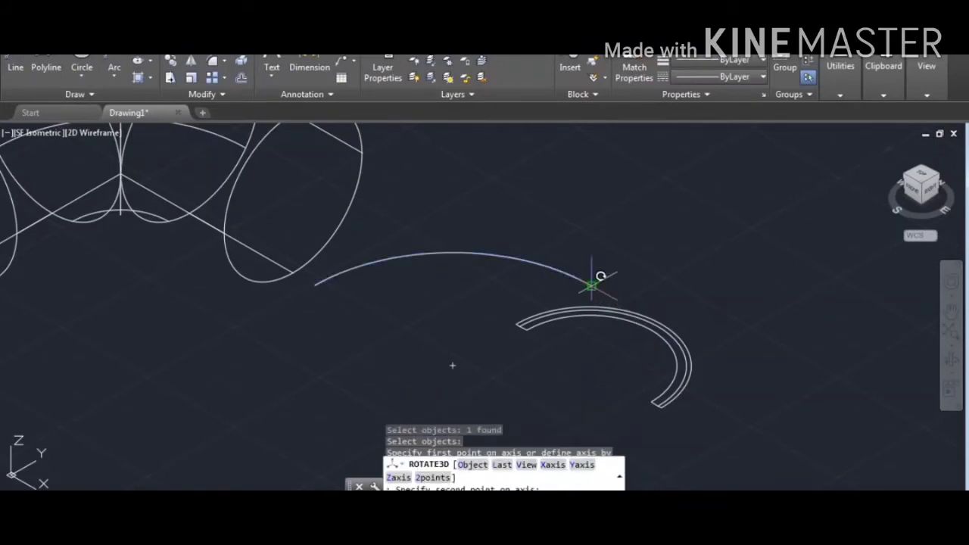
{"action": "left_click", "coordinate": [671, 239]}
{"action": "type", "text": "90"}
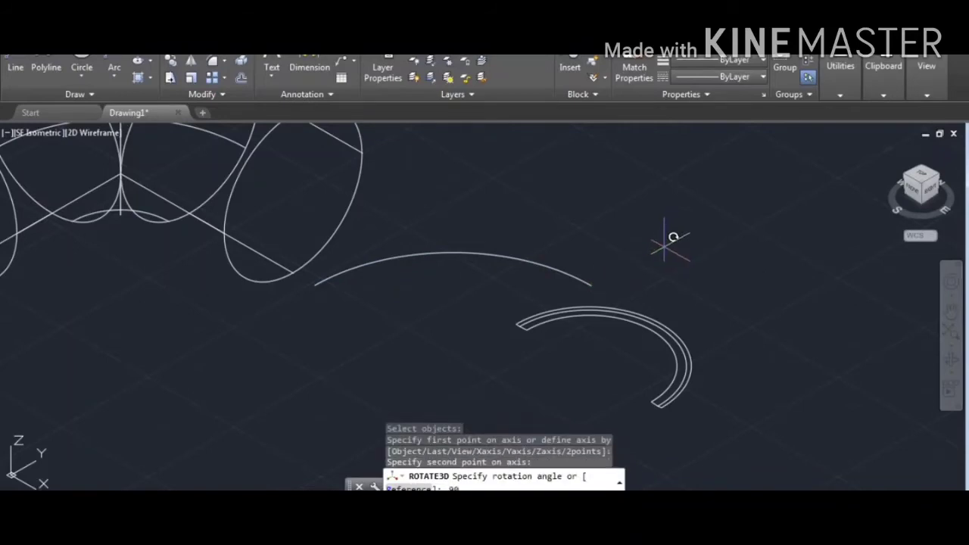
{"action": "key", "text": "Return"}
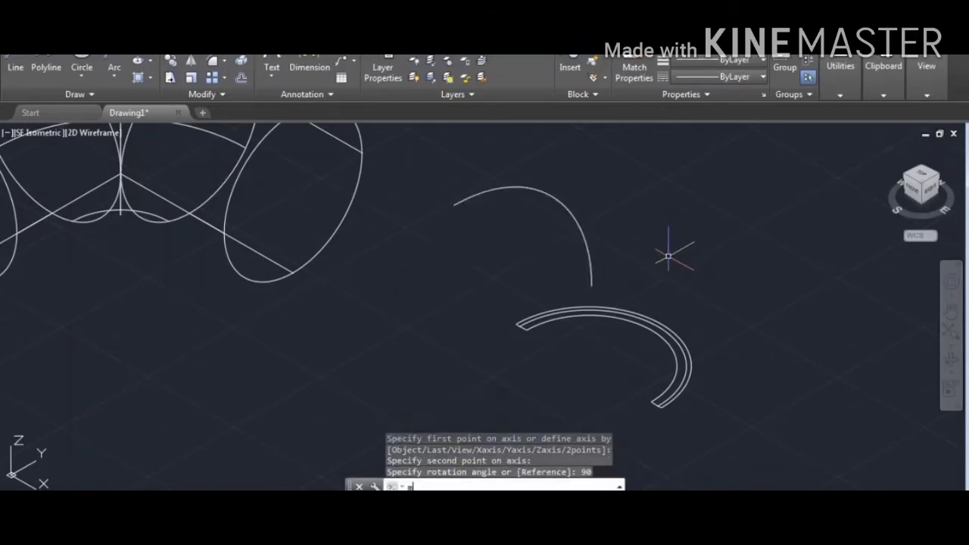
- Move the upright arc's lower end onto the ring's midpoint, then hide the ring outline
{"action": "type", "text": "m"}
{"action": "key", "text": "Return"}
{"action": "left_click", "coordinate": [590, 264]}
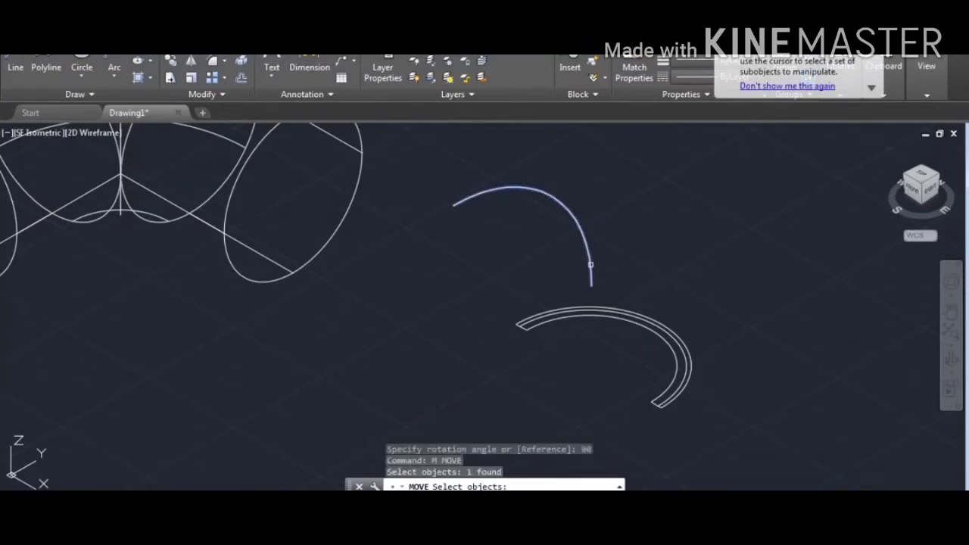
{"action": "key", "text": "Return"}
{"action": "left_click", "coordinate": [590, 285]}
{"action": "scroll", "coordinate": [673, 333], "scroll_direction": "up", "scroll_amount": 2}
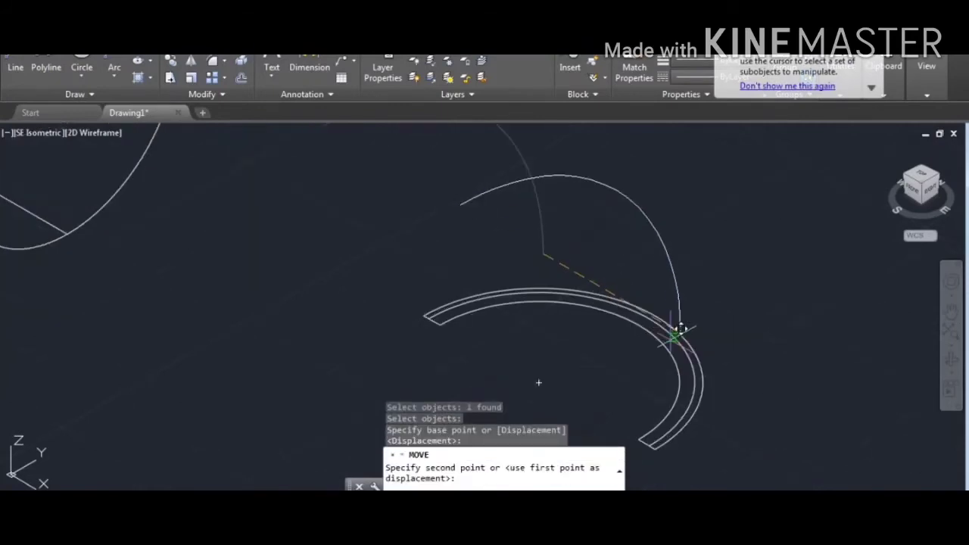
{"action": "left_click", "coordinate": [659, 308]}
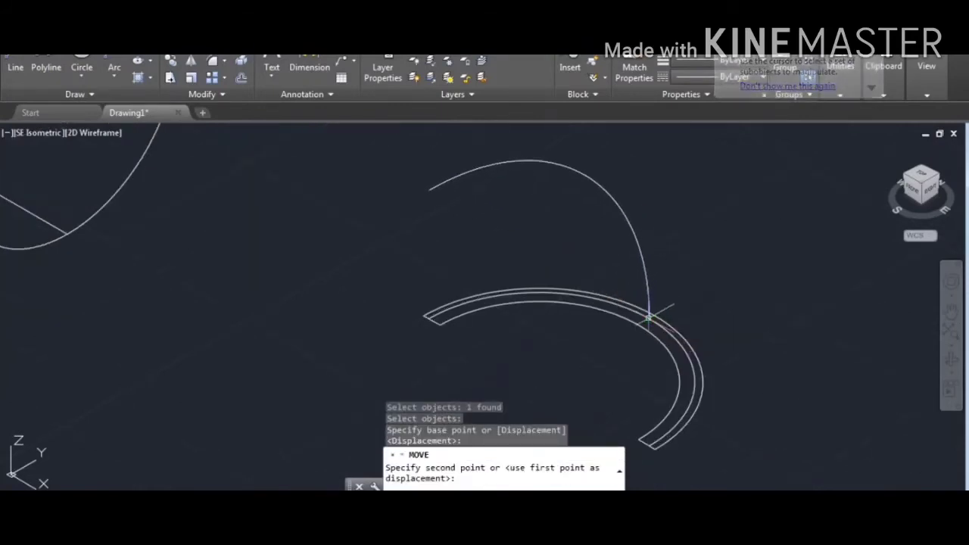
{"action": "left_click", "coordinate": [694, 339]}
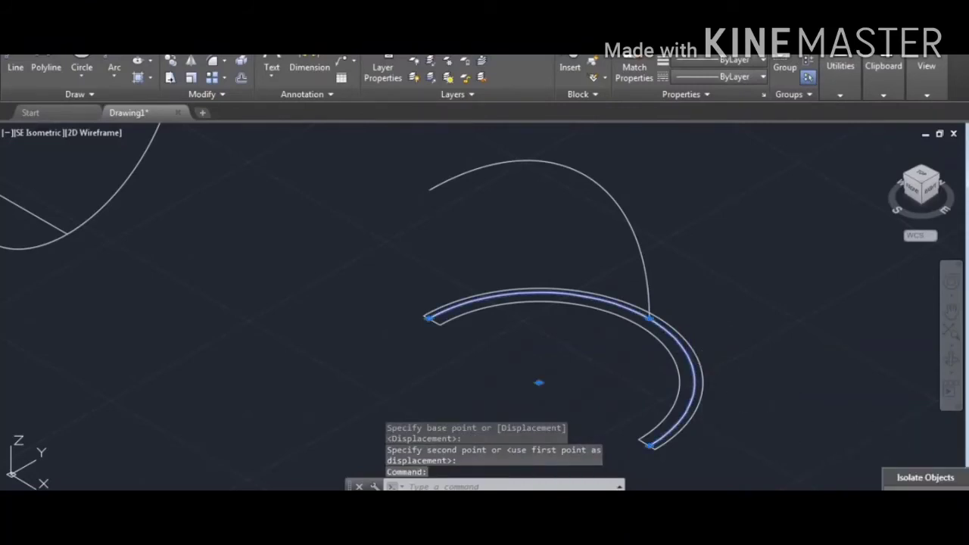
{"action": "left_click", "coordinate": [925, 495]}
- Use BOUNDARY with a point picked inside the curved band to create one closed polyline
{"action": "scroll", "coordinate": [784, 394], "scroll_direction": "down", "scroll_amount": 2}
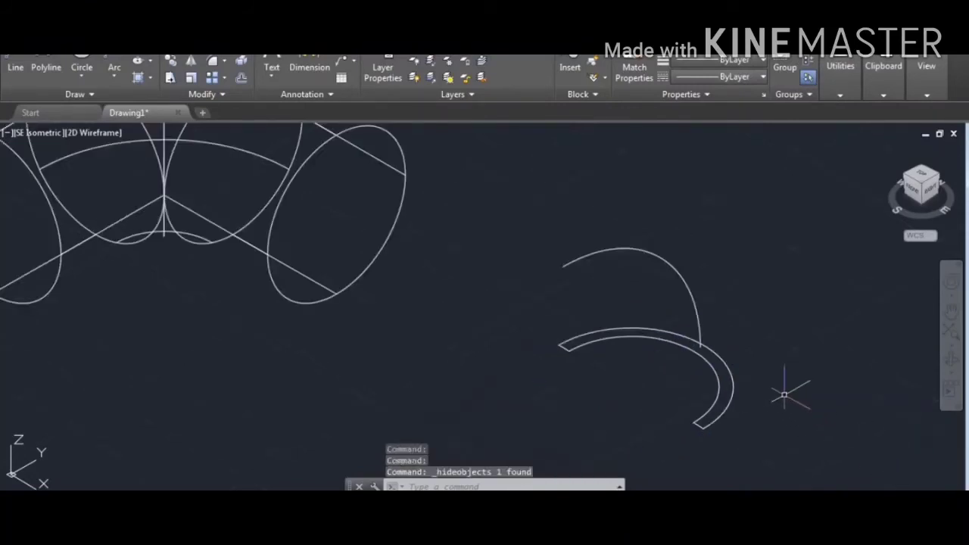
{"action": "type", "text": "B"}
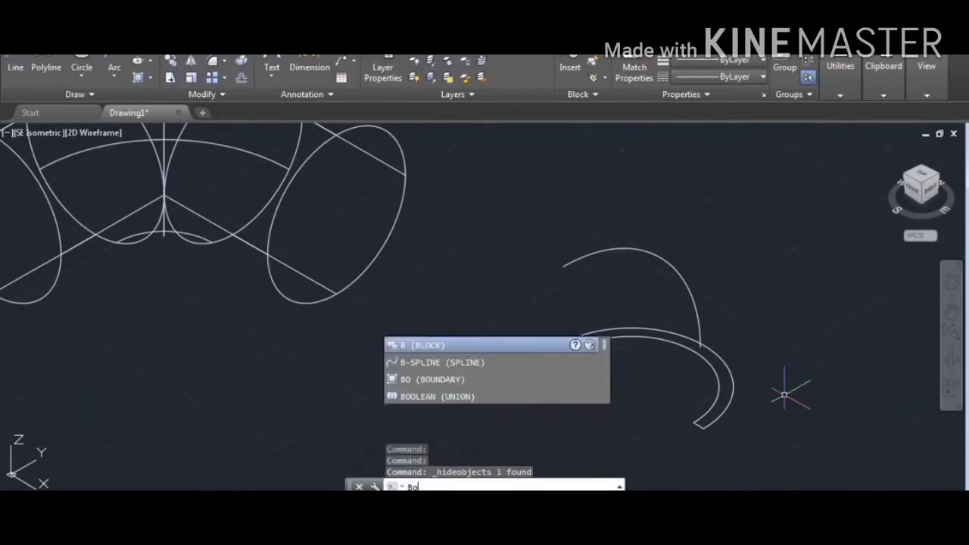
{"action": "type", "text": "O"}
{"action": "key", "text": "Return"}
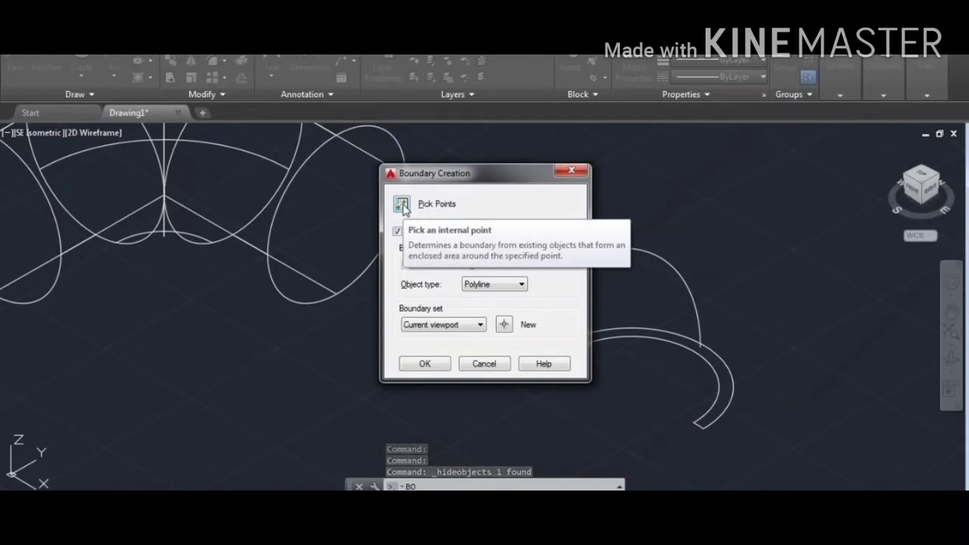
{"action": "left_click", "coordinate": [401, 205]}
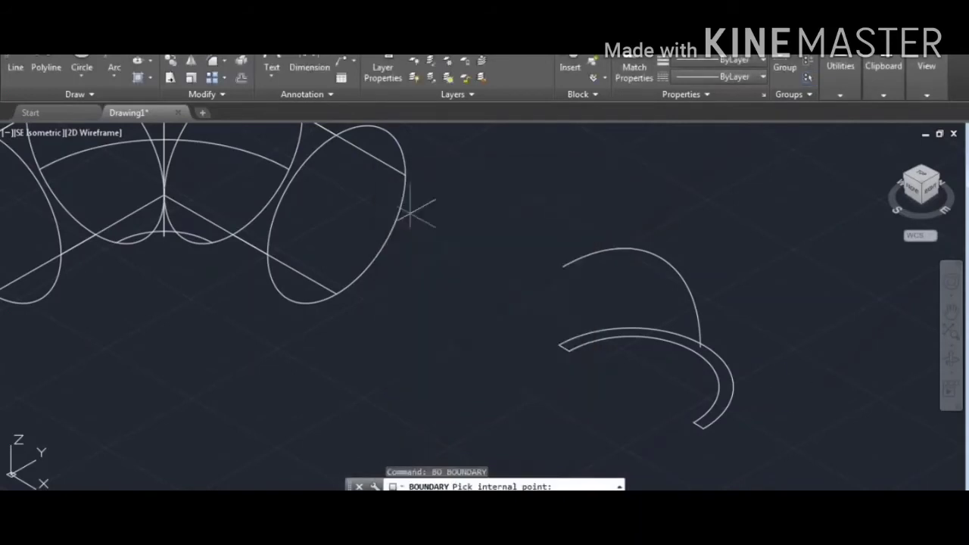
{"action": "left_click", "coordinate": [717, 363]}
{"action": "key", "text": "Return"}
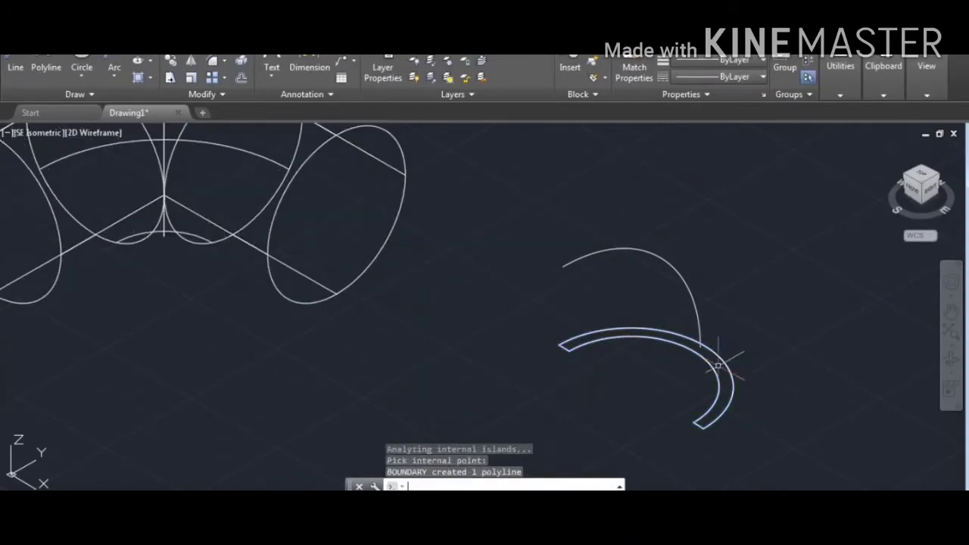
{"action": "scroll", "coordinate": [731, 386], "scroll_direction": "down", "scroll_amount": 2}
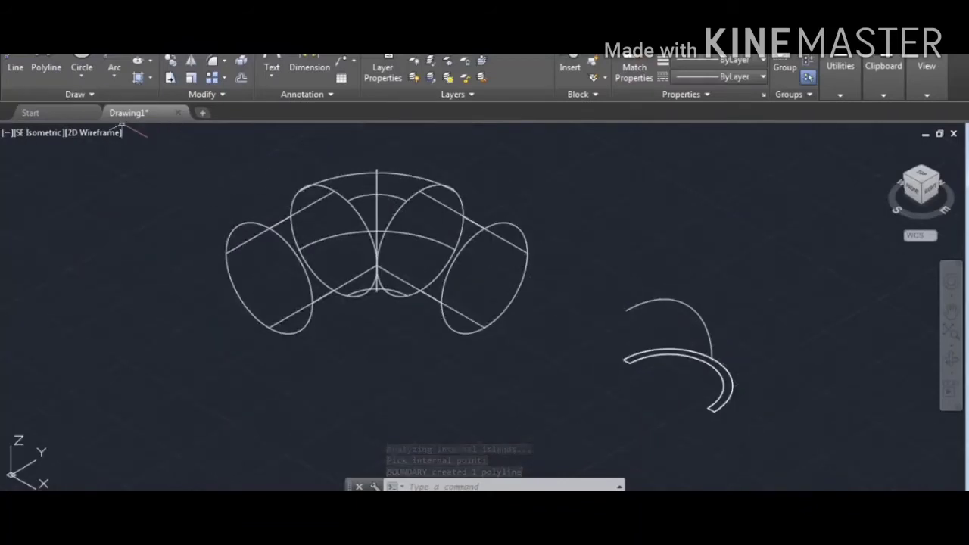
- Sweep the ring profile along the upright arc to make a curved solid
{"action": "left_click", "coordinate": [84, 47]}
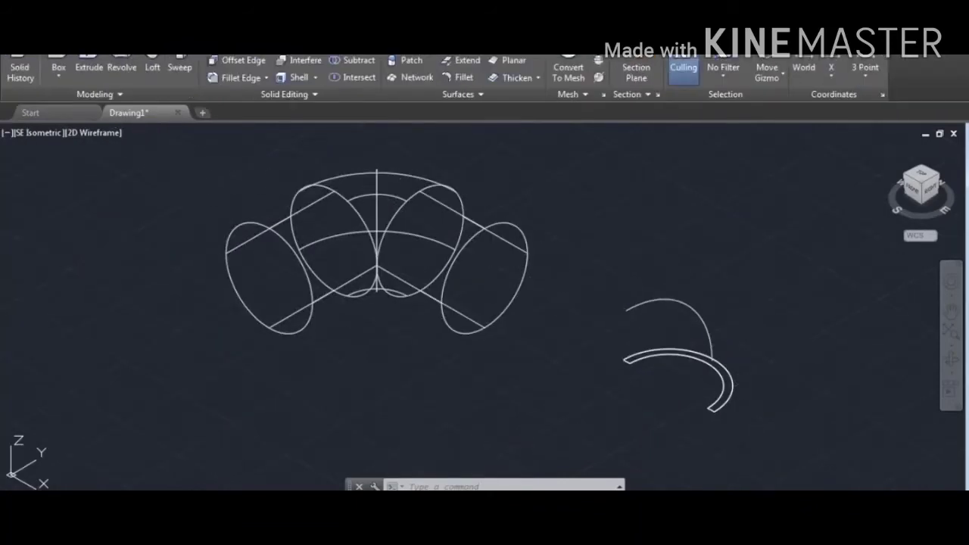
{"action": "left_click", "coordinate": [181, 65]}
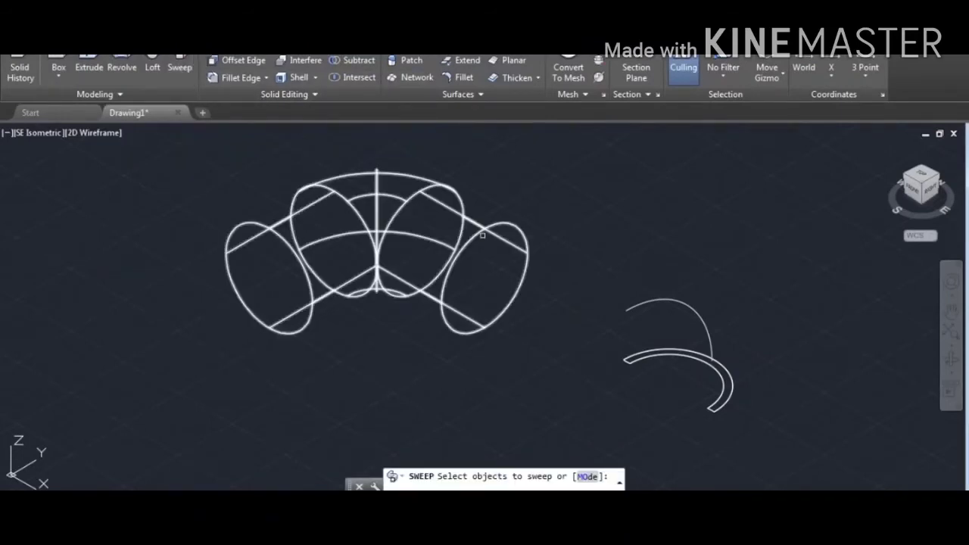
{"action": "left_click", "coordinate": [720, 379]}
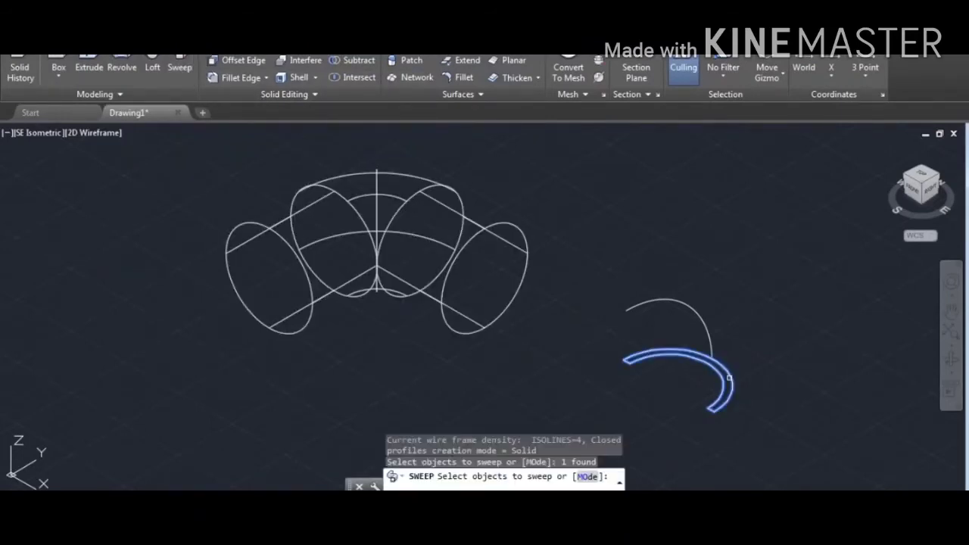
{"action": "right_click", "coordinate": [731, 379]}
{"action": "left_click", "coordinate": [765, 388]}
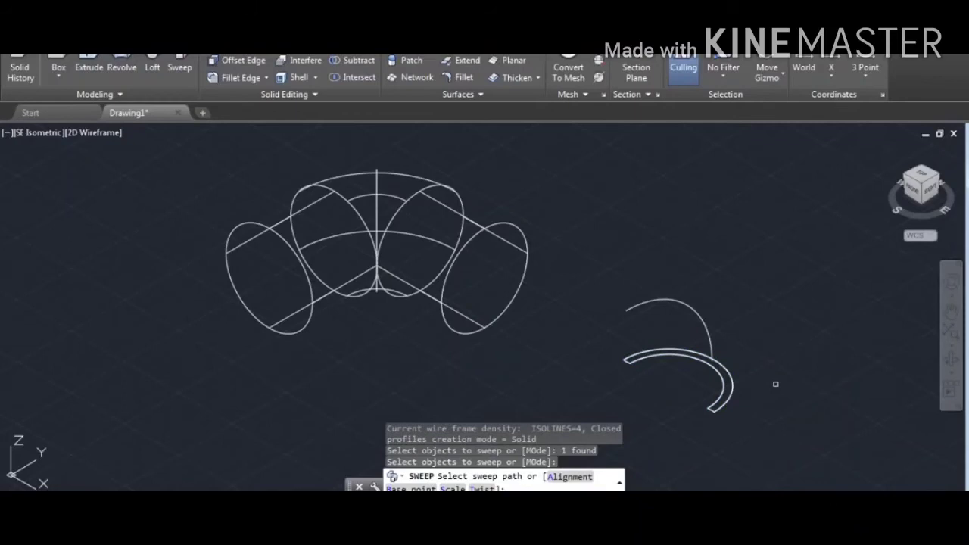
{"action": "left_click", "coordinate": [695, 314]}
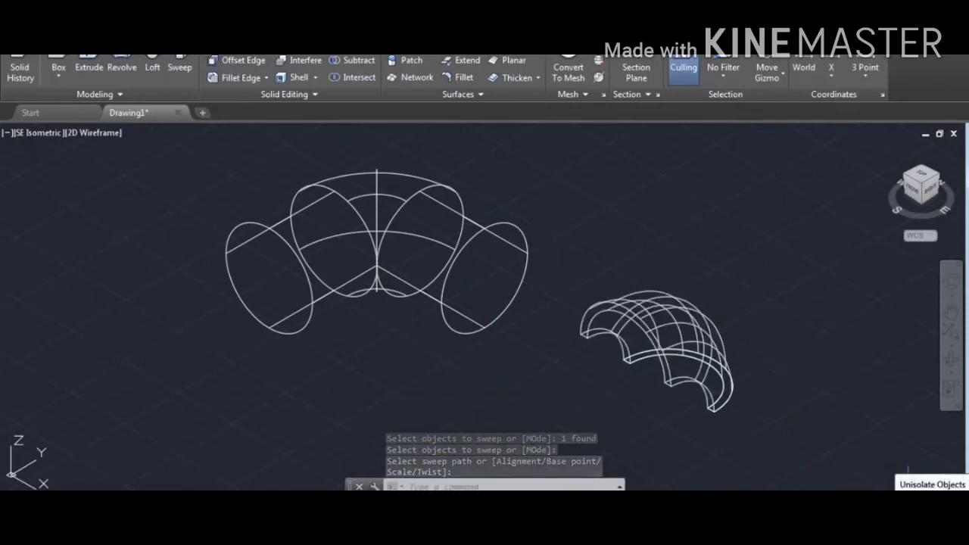
- End object isolation so all hidden objects show again
{"action": "left_click", "coordinate": [916, 492]}
{"action": "left_click", "coordinate": [886, 488]}
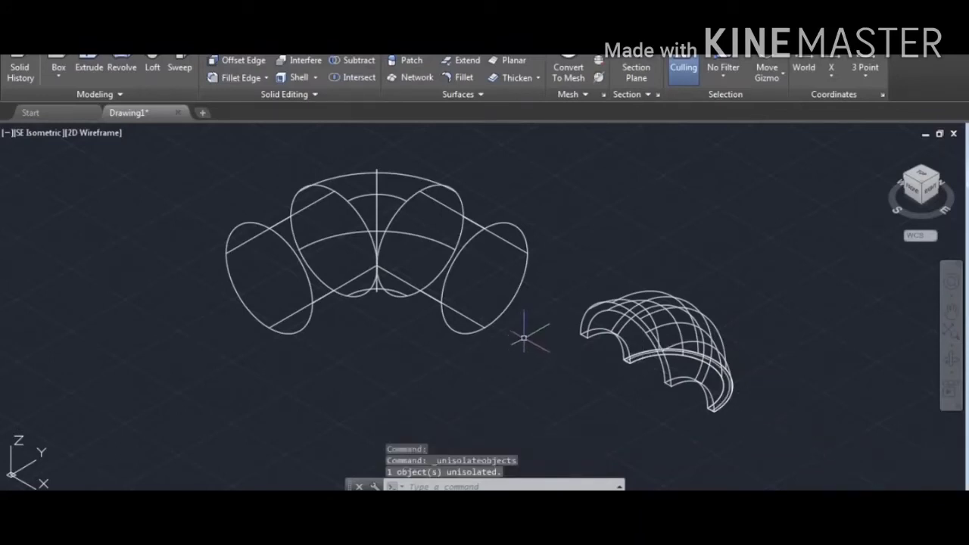
{"action": "type", "text": "RO"}
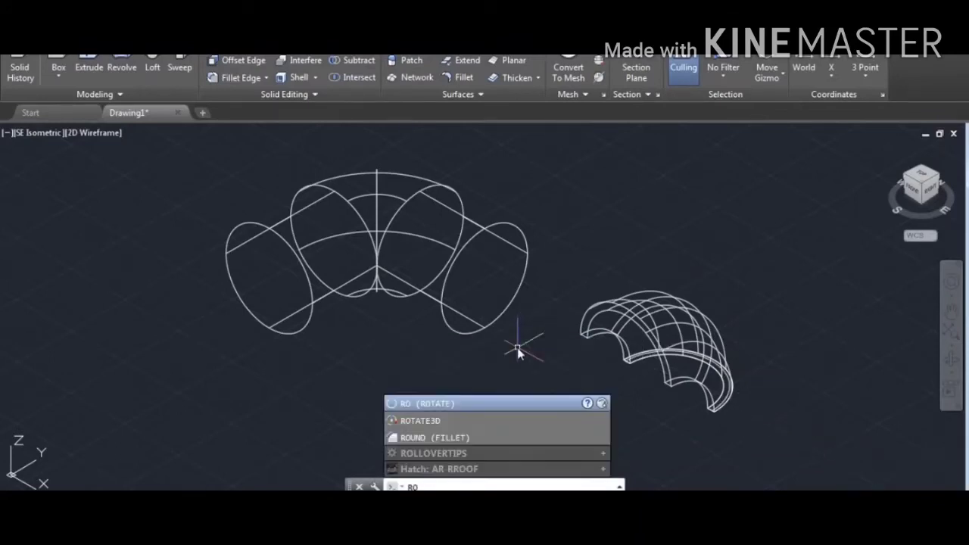
{"action": "type", "text": "T"}
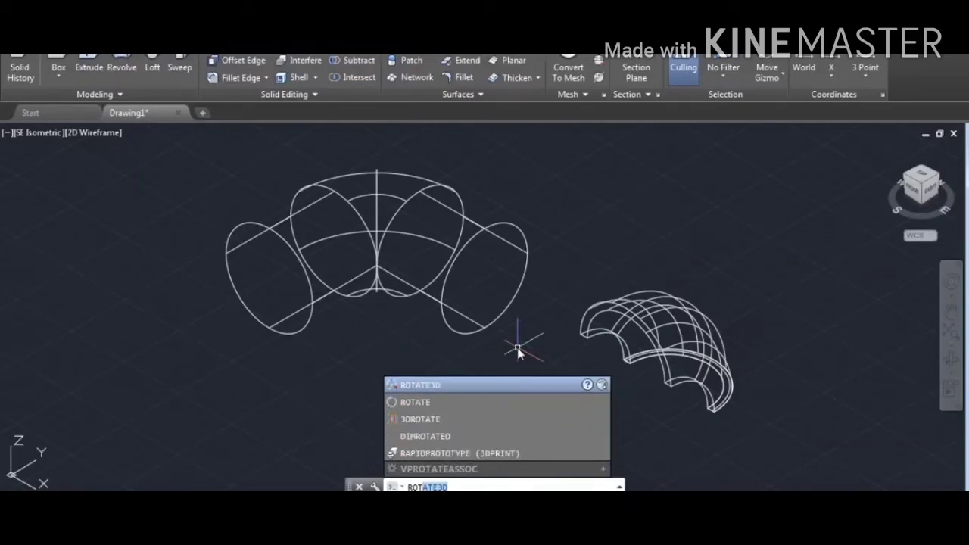
- Rotate the elbow wireframe 90° in 3D about a two-point axis so one leg points down
{"action": "left_click", "coordinate": [471, 390]}
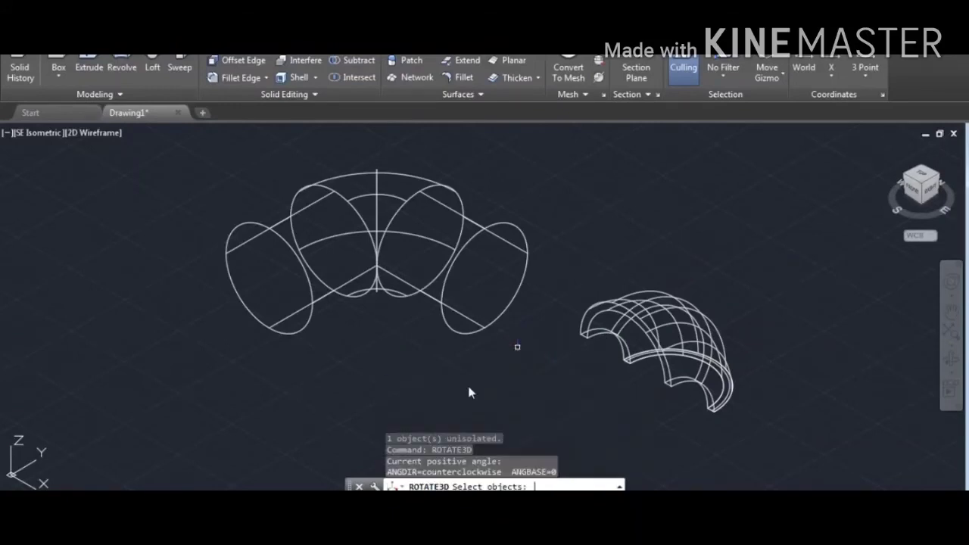
{"action": "left_click", "coordinate": [443, 303]}
{"action": "key", "text": "Return"}
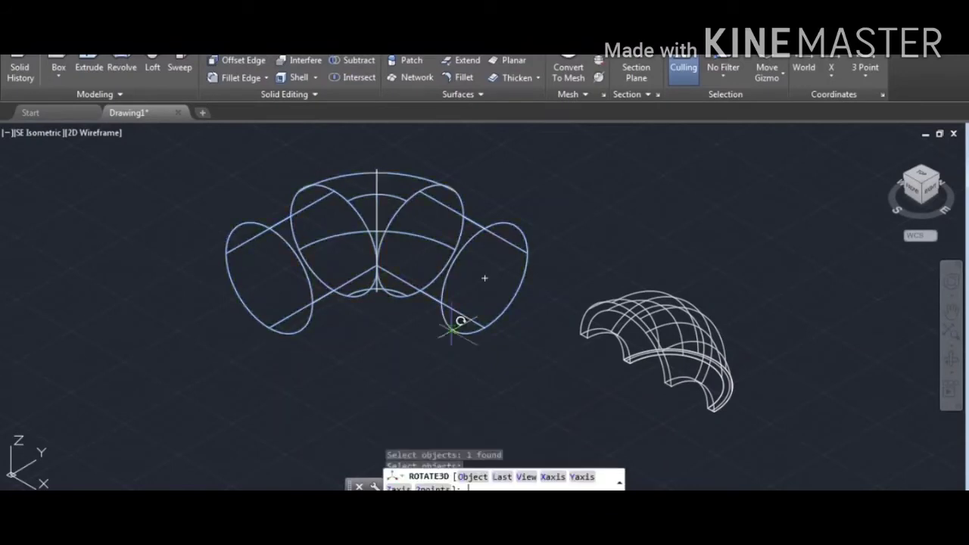
{"action": "left_click", "coordinate": [485, 277]}
{"action": "left_click", "coordinate": [589, 220]}
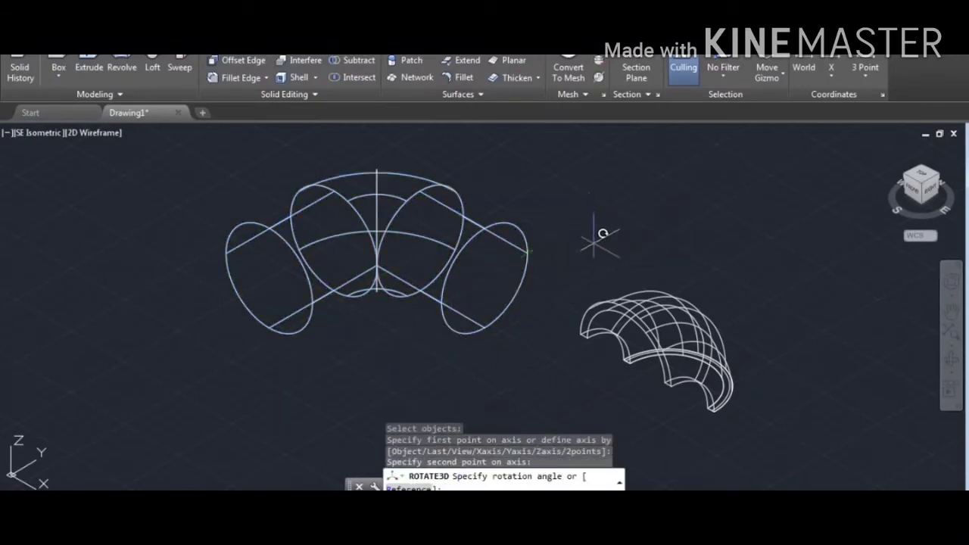
{"action": "type", "text": "90"}
{"action": "key", "text": "Return"}
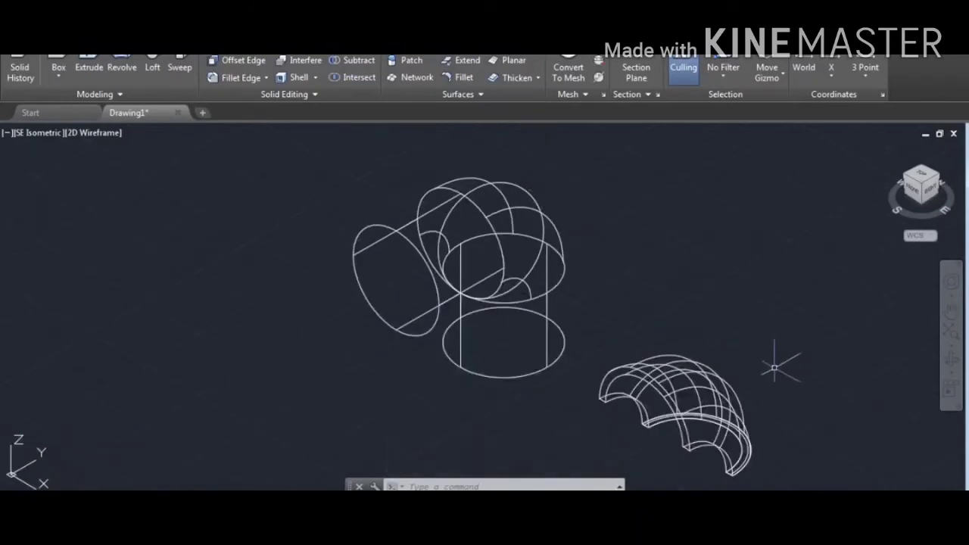
- Move the swept shell from a base point on its edge onto the top of the elbow bend
{"action": "type", "text": "M"}
{"action": "key", "text": "Return"}
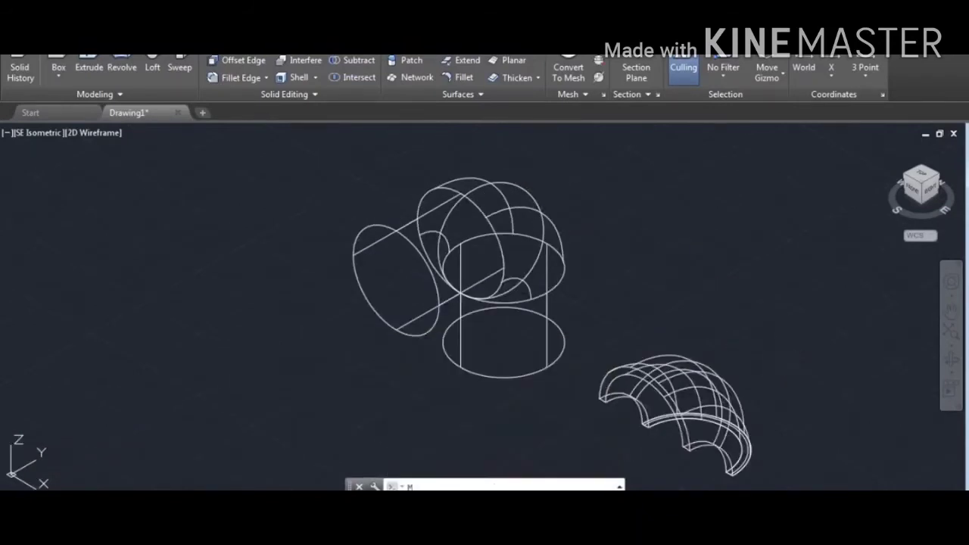
{"action": "left_click", "coordinate": [726, 390]}
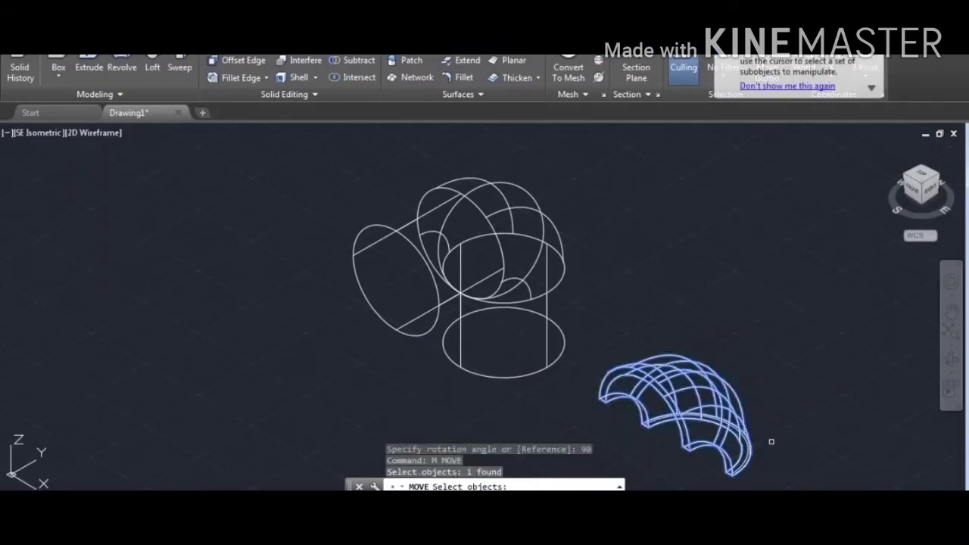
{"action": "key", "text": "Return"}
{"action": "scroll", "coordinate": [764, 439], "scroll_direction": "up", "scroll_amount": 5}
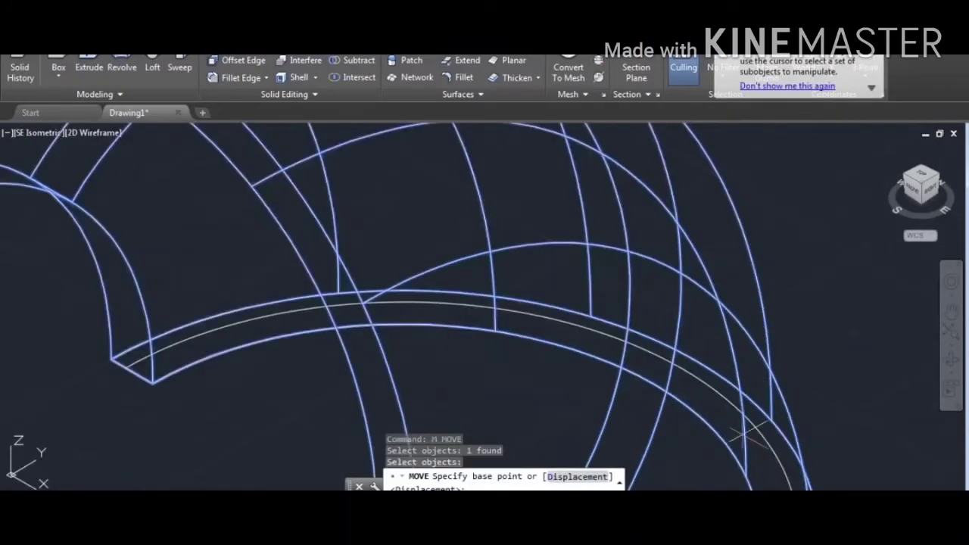
{"action": "left_click", "coordinate": [681, 369]}
{"action": "scroll", "coordinate": [681, 368], "scroll_direction": "down", "scroll_amount": 5}
{"action": "scroll", "coordinate": [681, 369], "scroll_direction": "up", "scroll_amount": 5}
{"action": "scroll", "coordinate": [688, 363], "scroll_direction": "down", "scroll_amount": 5}
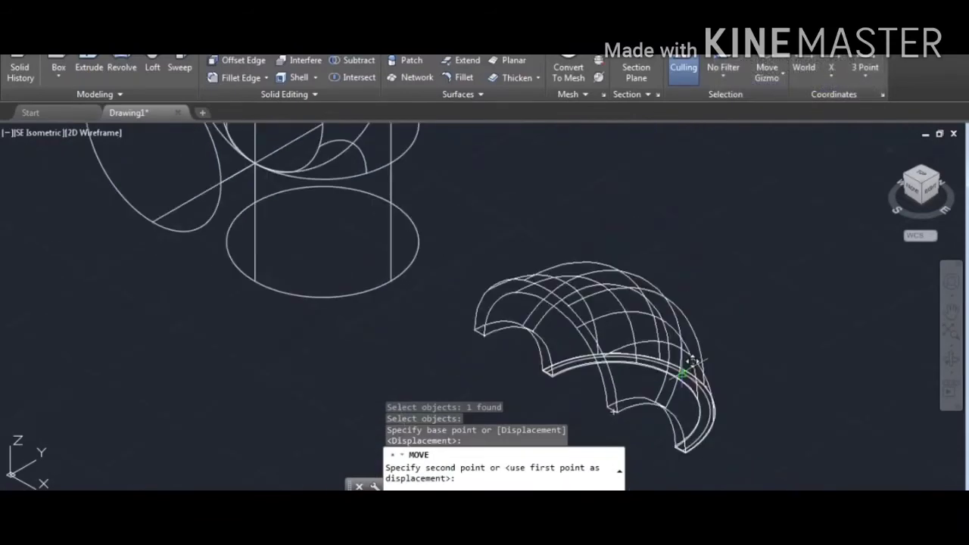
{"action": "scroll", "coordinate": [690, 362], "scroll_direction": "down", "scroll_amount": 3}
{"action": "scroll", "coordinate": [481, 202], "scroll_direction": "up", "scroll_amount": 5}
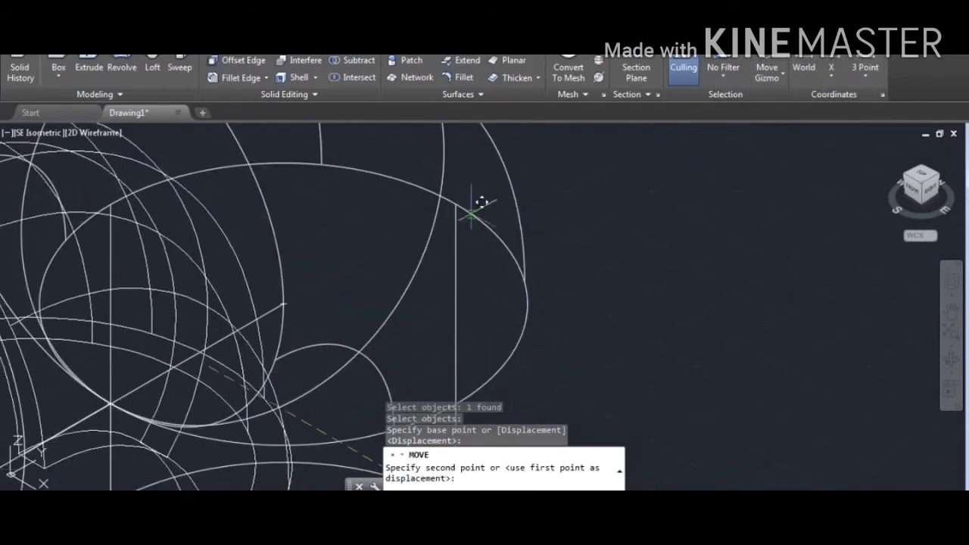
{"action": "left_click", "coordinate": [452, 203]}
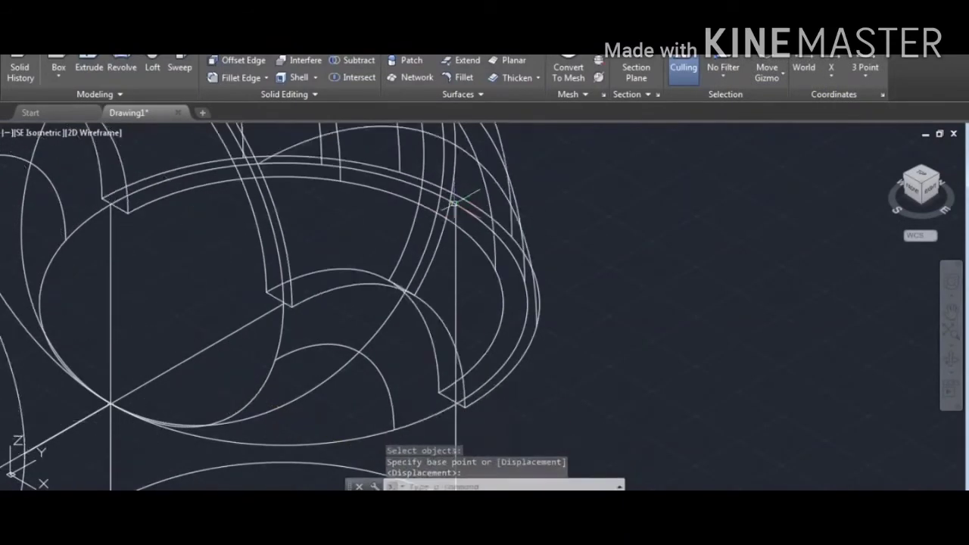
{"action": "left_click", "coordinate": [453, 203]}
{"action": "scroll", "coordinate": [454, 205], "scroll_direction": "down", "scroll_amount": 5}
{"action": "scroll", "coordinate": [469, 215], "scroll_direction": "down", "scroll_amount": 2}
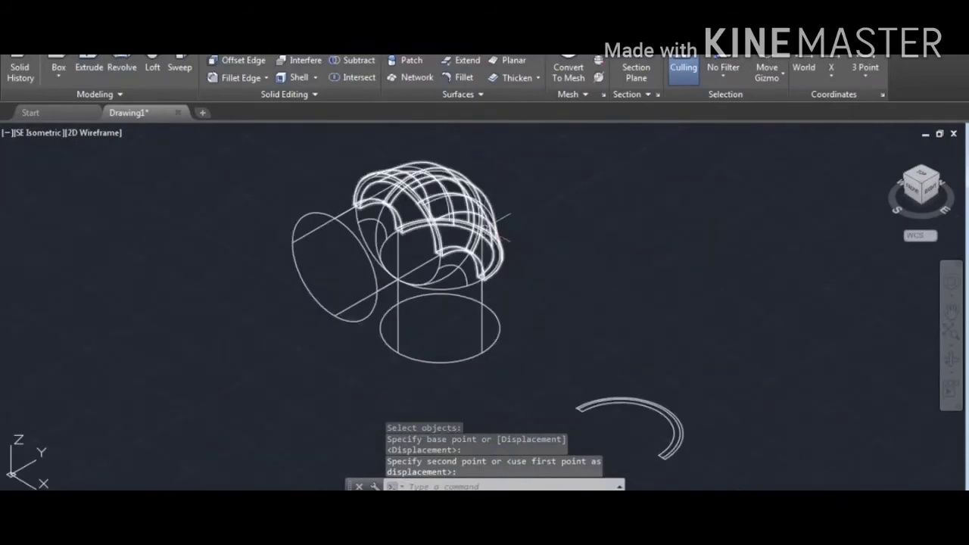
{"action": "left_click", "coordinate": [94, 132]}
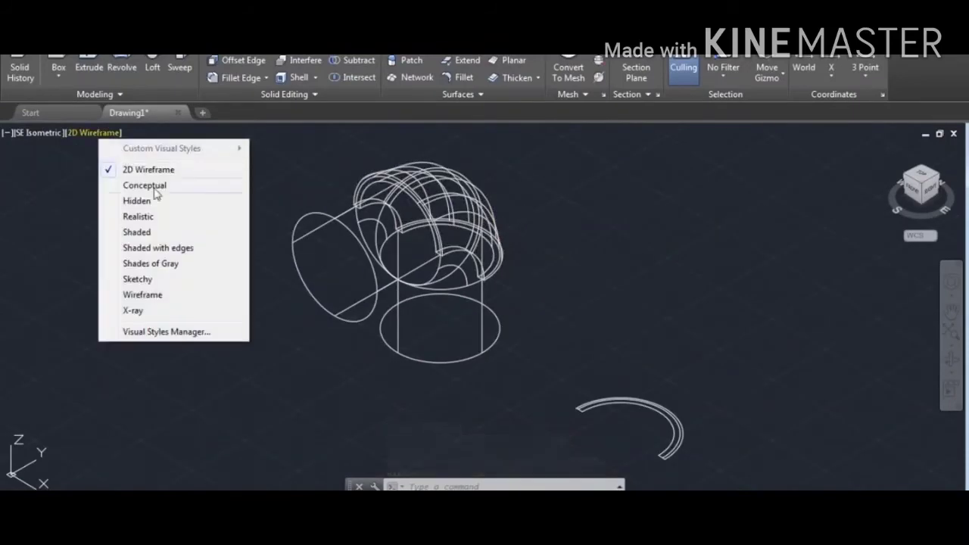
- Switch the viewport visual style from wireframe to Shaded
{"action": "left_click", "coordinate": [138, 232]}
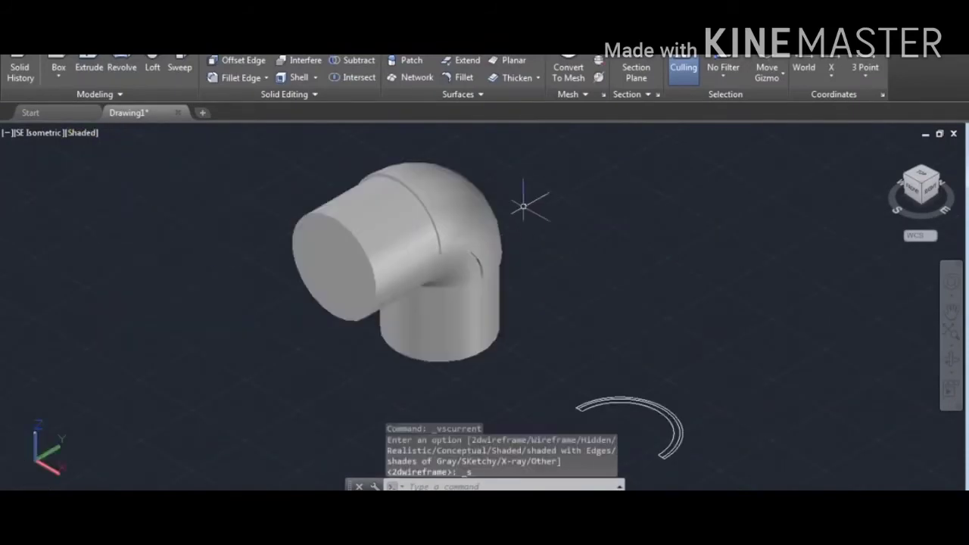
{"action": "scroll", "coordinate": [455, 198], "scroll_direction": "up", "scroll_amount": 2}
{"action": "scroll", "coordinate": [427, 200], "scroll_direction": "down", "scroll_amount": 2}
{"action": "scroll", "coordinate": [410, 206], "scroll_direction": "up", "scroll_amount": 2}
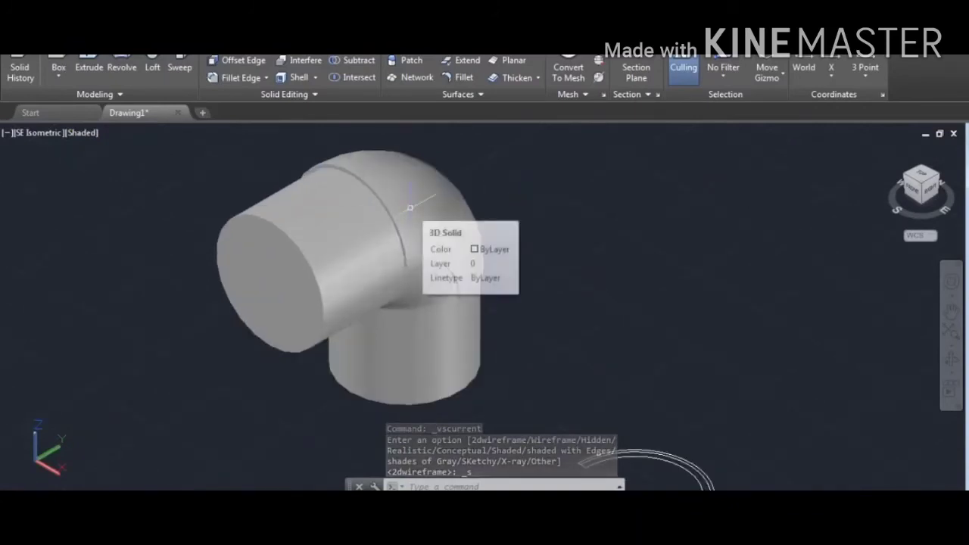
{"action": "scroll", "coordinate": [410, 207], "scroll_direction": "down", "scroll_amount": 2}
{"action": "scroll", "coordinate": [410, 206], "scroll_direction": "up", "scroll_amount": 1}
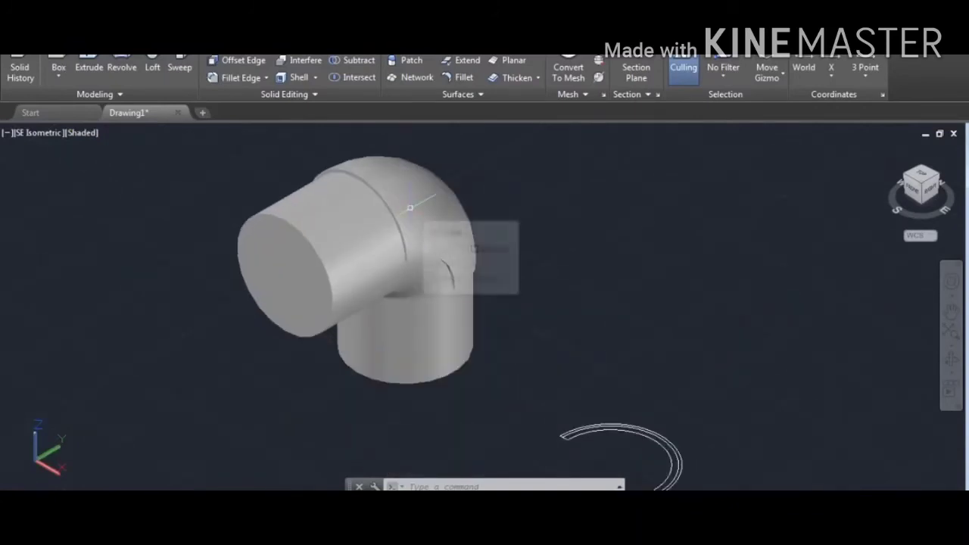
{"action": "scroll", "coordinate": [410, 206], "scroll_direction": "down", "scroll_amount": 2}
{"action": "scroll", "coordinate": [409, 207], "scroll_direction": "up", "scroll_amount": 2}
{"action": "scroll", "coordinate": [409, 207], "scroll_direction": "down", "scroll_amount": 2}
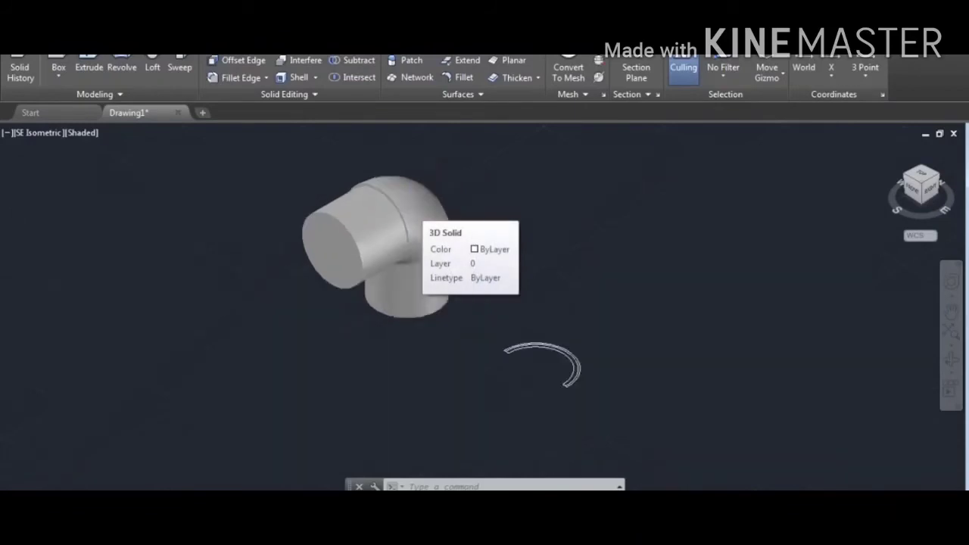
{"action": "scroll", "coordinate": [410, 207], "scroll_direction": "up", "scroll_amount": 1}
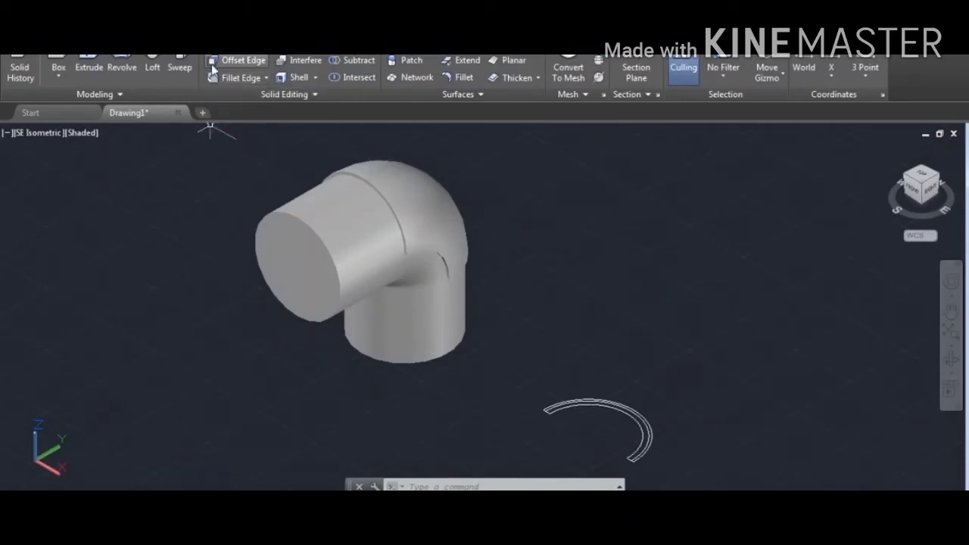
- Shell the elbow solid with its front and bottom end faces removed, accepting the default wall offset
{"action": "left_click", "coordinate": [293, 79]}
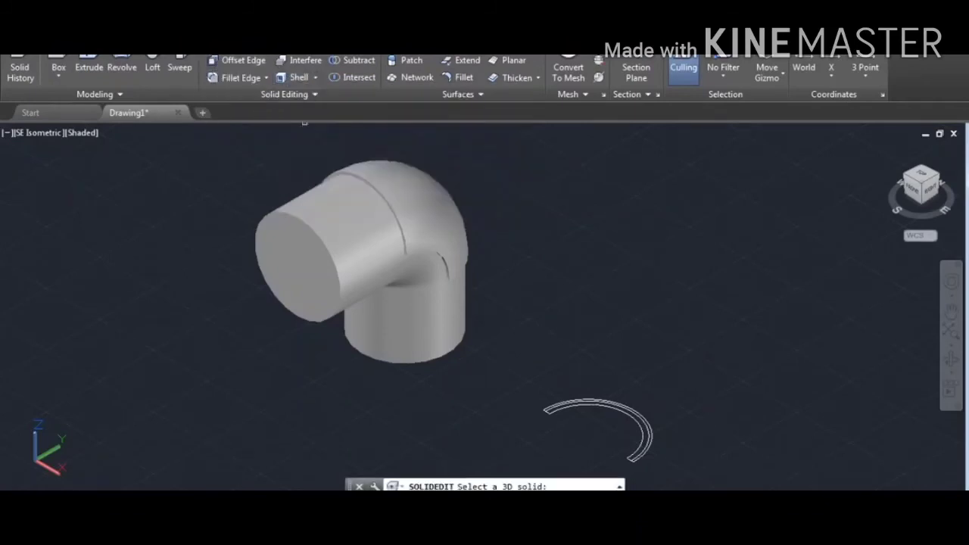
{"action": "left_click", "coordinate": [346, 216]}
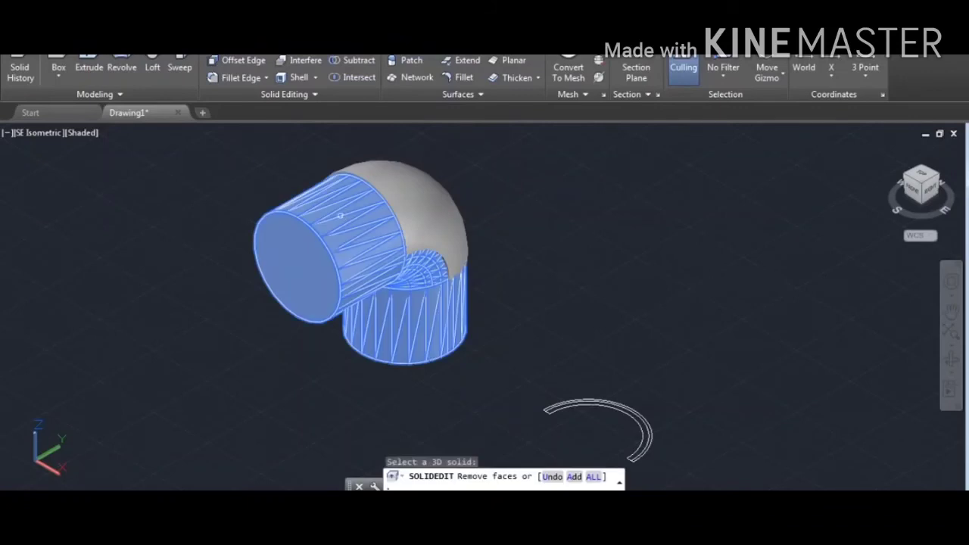
{"action": "left_click", "coordinate": [295, 273]}
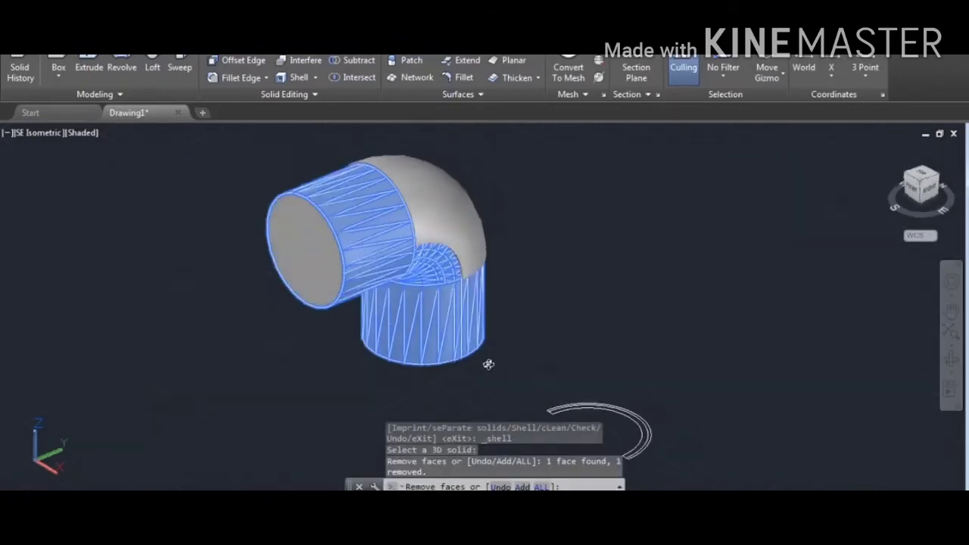
{"action": "middle_click_drag", "start_coordinate": [486, 366], "coordinate": [476, 295], "text": "shift"}
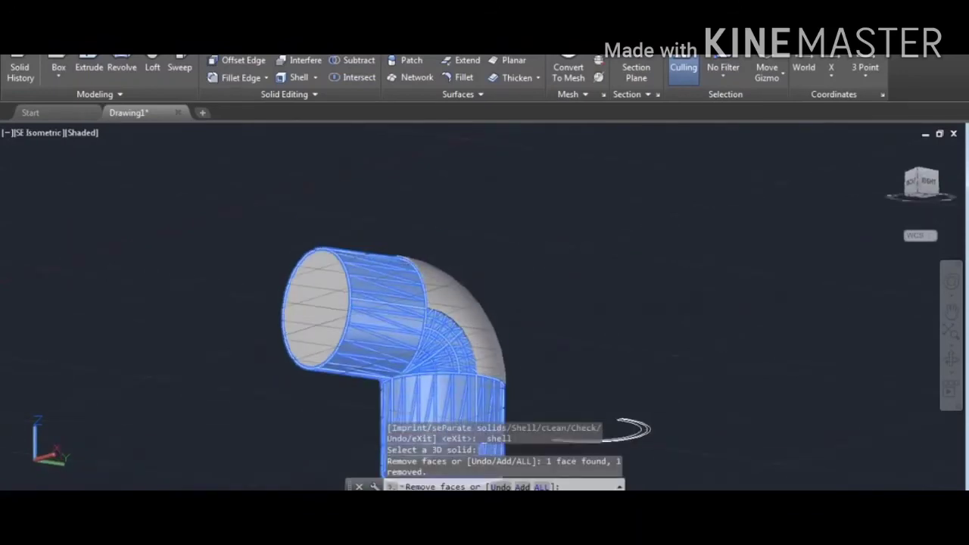
{"action": "scroll", "coordinate": [476, 294], "scroll_direction": "down", "scroll_amount": 2}
{"action": "scroll", "coordinate": [454, 399], "scroll_direction": "up", "scroll_amount": 4}
{"action": "left_click", "coordinate": [454, 399]}
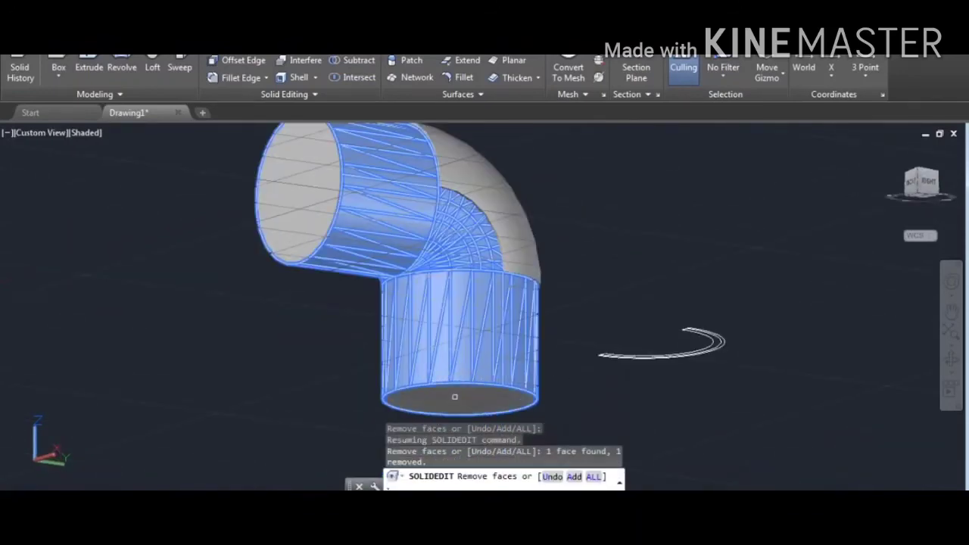
{"action": "scroll", "coordinate": [573, 356], "scroll_direction": "down", "scroll_amount": 2}
{"action": "right_click", "coordinate": [594, 321]}
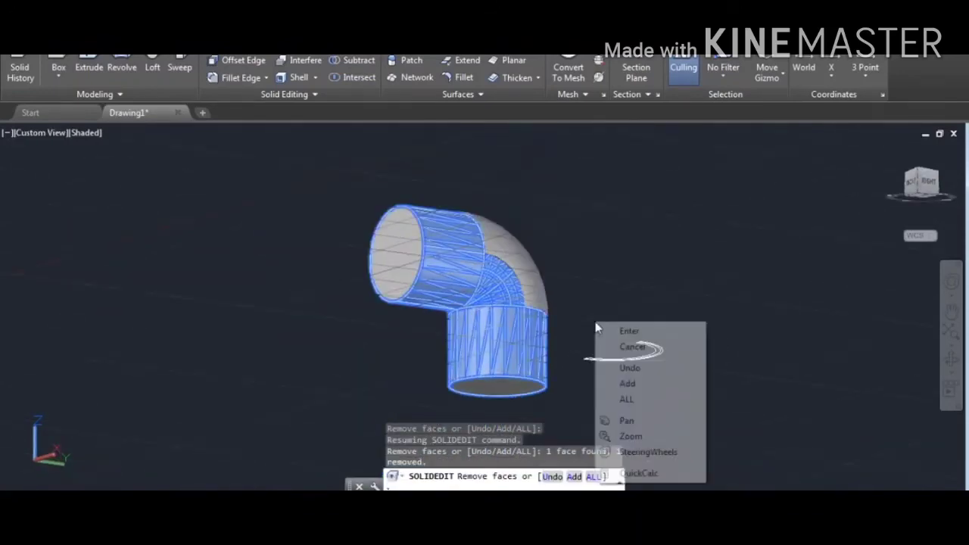
{"action": "left_click", "coordinate": [628, 332]}
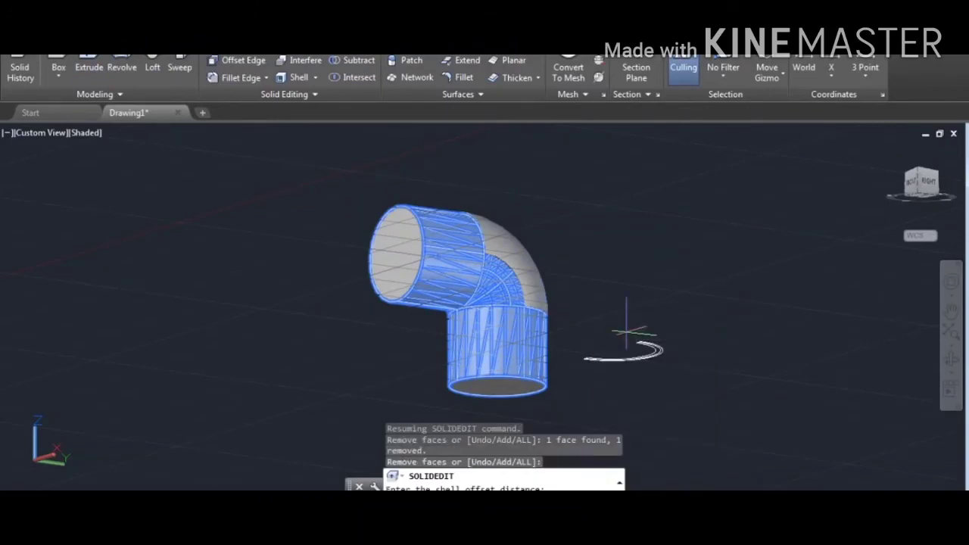
{"action": "type", "text": "2"}
{"action": "key", "text": "Return"}
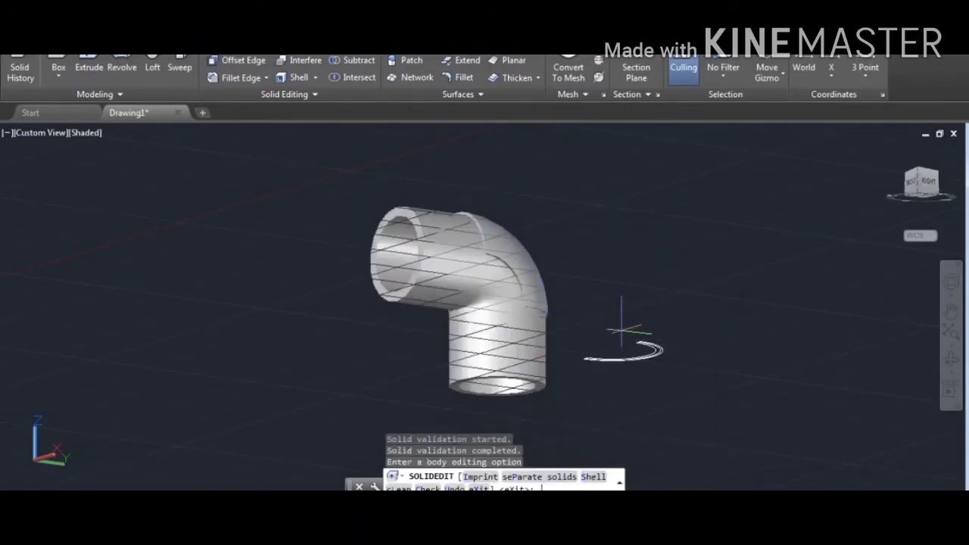
- Inspect the hollow elbow, return to the SE Isometric view and exit Solid Editing
{"action": "middle_click_drag", "start_coordinate": [622, 351], "coordinate": [688, 379], "text": "shift"}
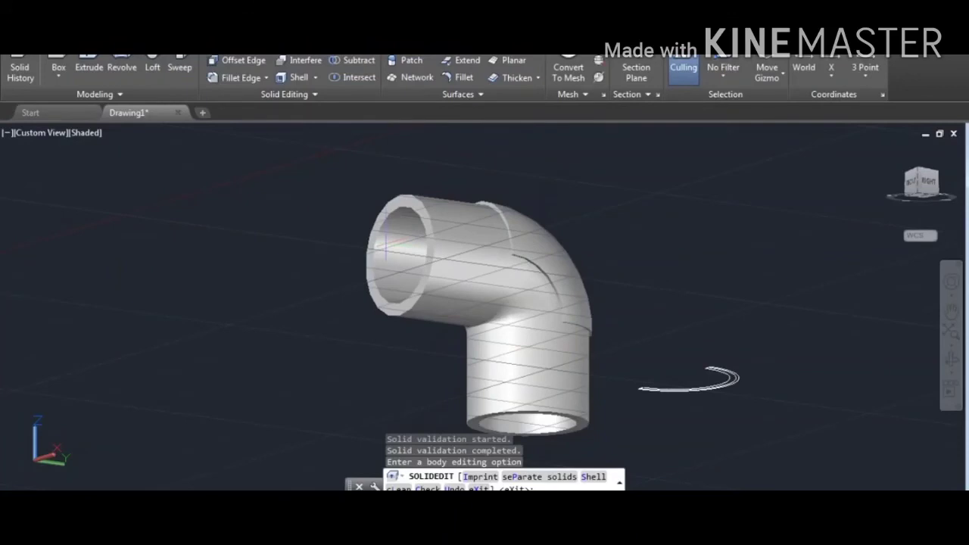
{"action": "left_click", "coordinate": [922, 181]}
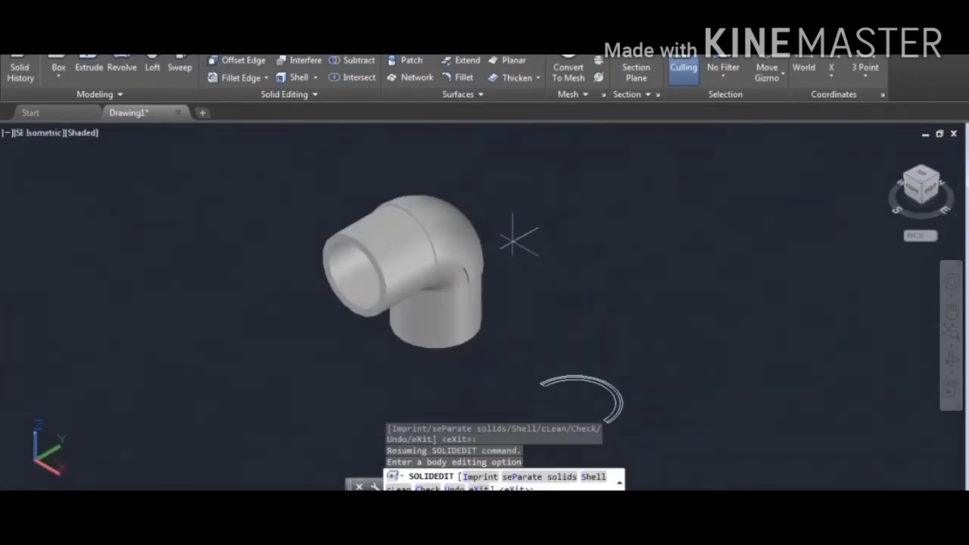
{"action": "scroll", "coordinate": [436, 231], "scroll_direction": "up", "scroll_amount": 2}
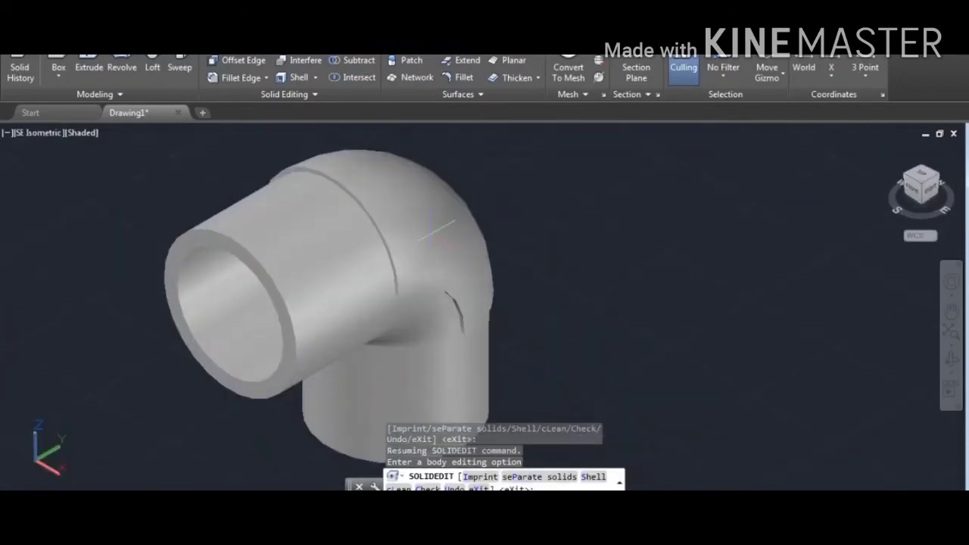
{"action": "scroll", "coordinate": [436, 231], "scroll_direction": "down", "scroll_amount": 3}
{"action": "scroll", "coordinate": [438, 230], "scroll_direction": "up", "scroll_amount": 3}
{"action": "key", "text": "Escape"}
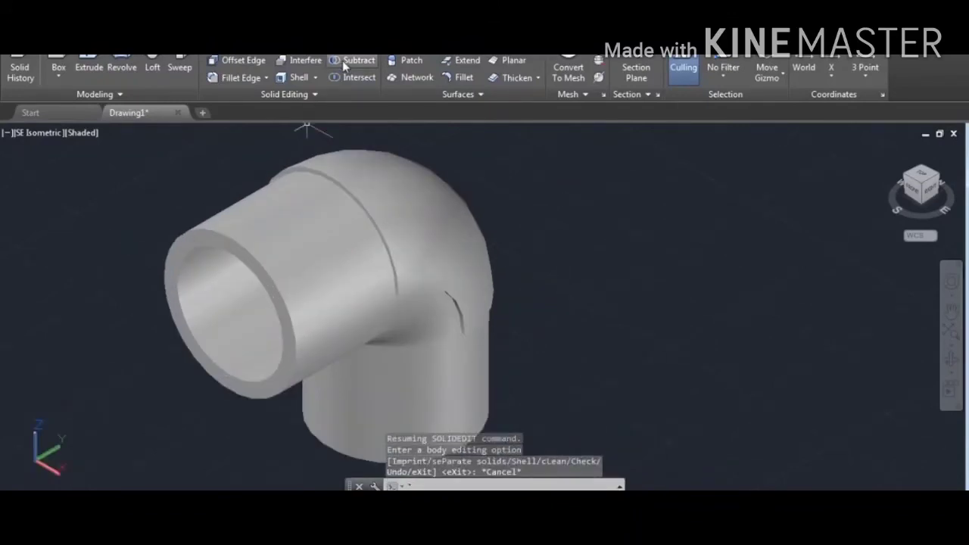
- Subtract the ring segment from the shelled elbow, then orbit to inspect the single fitting
{"action": "left_click", "coordinate": [345, 62]}
{"action": "left_click", "coordinate": [294, 241]}
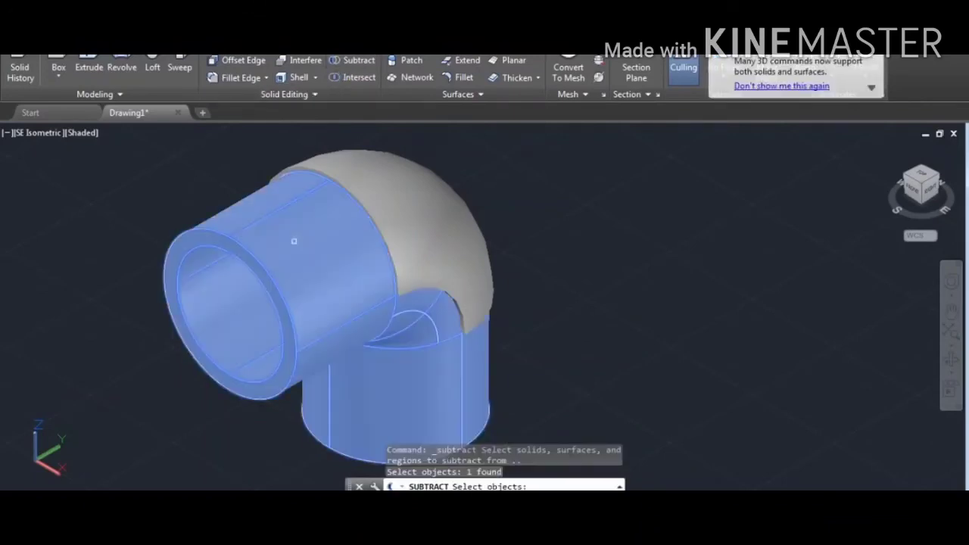
{"action": "key", "text": "Return"}
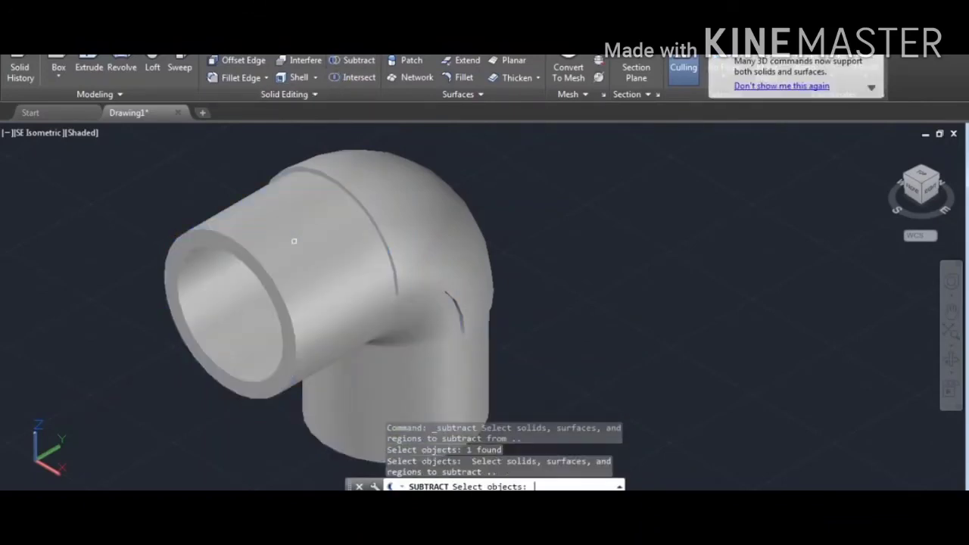
{"action": "left_click", "coordinate": [409, 216]}
{"action": "key", "text": "Return"}
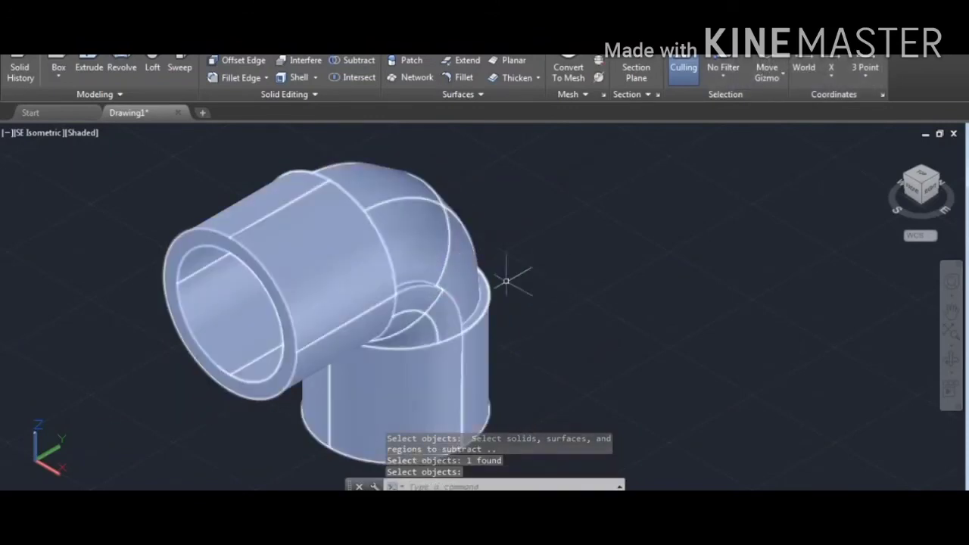
{"action": "mouse_move", "coordinate": [558, 284]}
{"action": "middle_mouse_down", "text": "shift"}
{"action": "mouse_move", "coordinate": [455, 253]}
{"action": "mouse_move", "coordinate": [517, 269]}
{"action": "mouse_move", "coordinate": [552, 262]}
{"action": "mouse_move", "coordinate": [328, 266]}
{"action": "mouse_move", "coordinate": [480, 274]}
{"action": "mouse_move", "coordinate": [530, 265]}
{"action": "mouse_move", "coordinate": [608, 229]}
{"action": "mouse_move", "coordinate": [647, 239]}
{"action": "mouse_move", "coordinate": [664, 264]}
{"action": "mouse_move", "coordinate": [471, 299]}
{"action": "mouse_move", "coordinate": [476, 234]}
{"action": "mouse_move", "coordinate": [495, 237]}
{"action": "mouse_move", "coordinate": [471, 229]}
{"action": "middle_mouse_up", "text": "shift"}
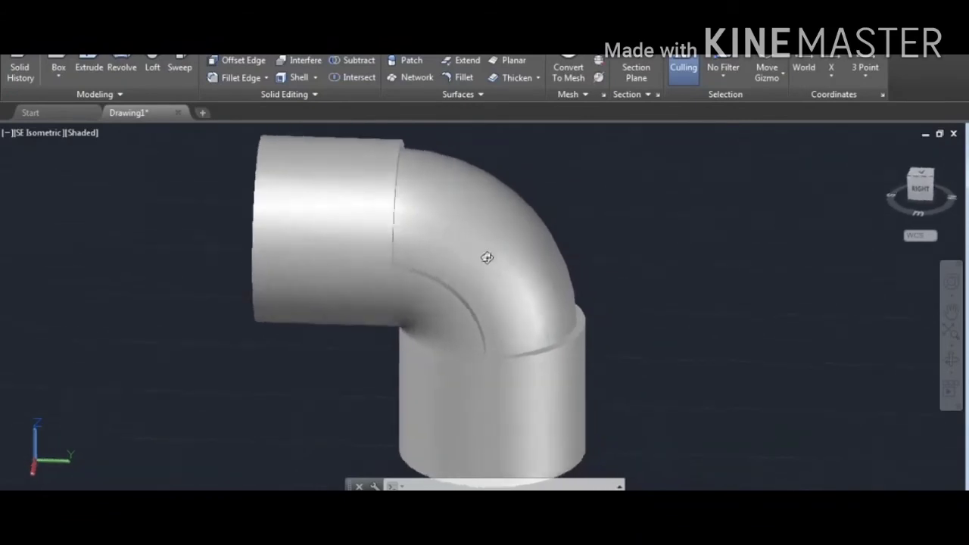